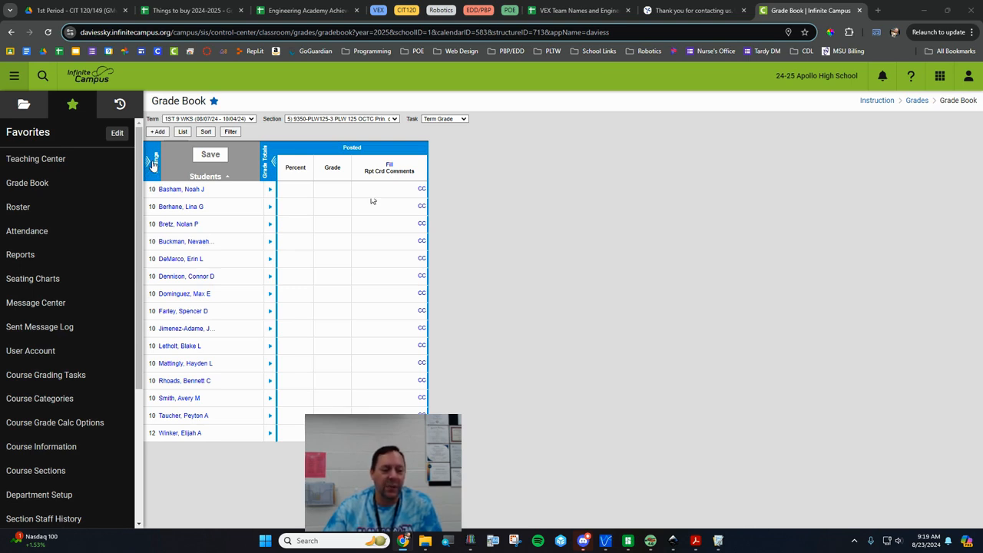
- Open the grade calculation options from the grade book setup settings of the PLW 125 section
click(152, 164)
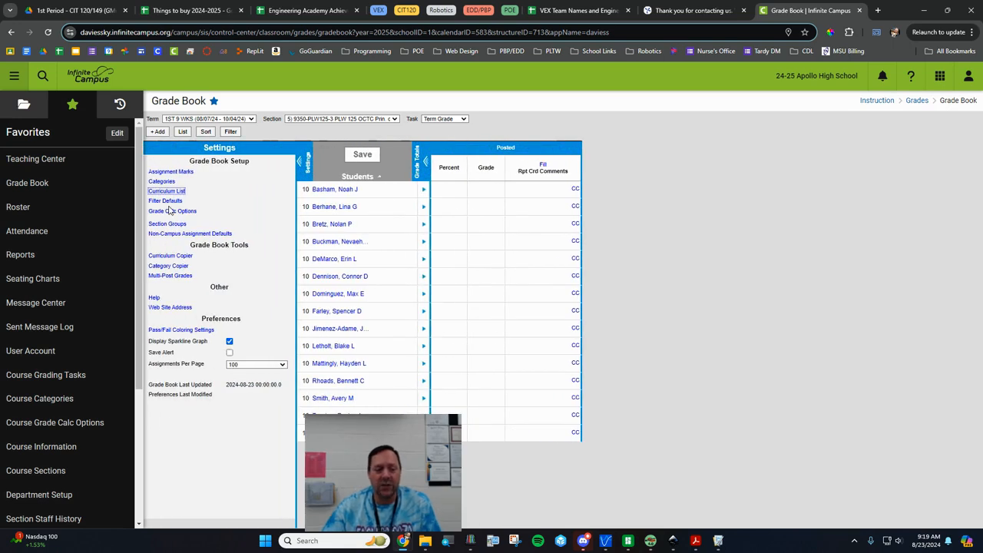
click(179, 214)
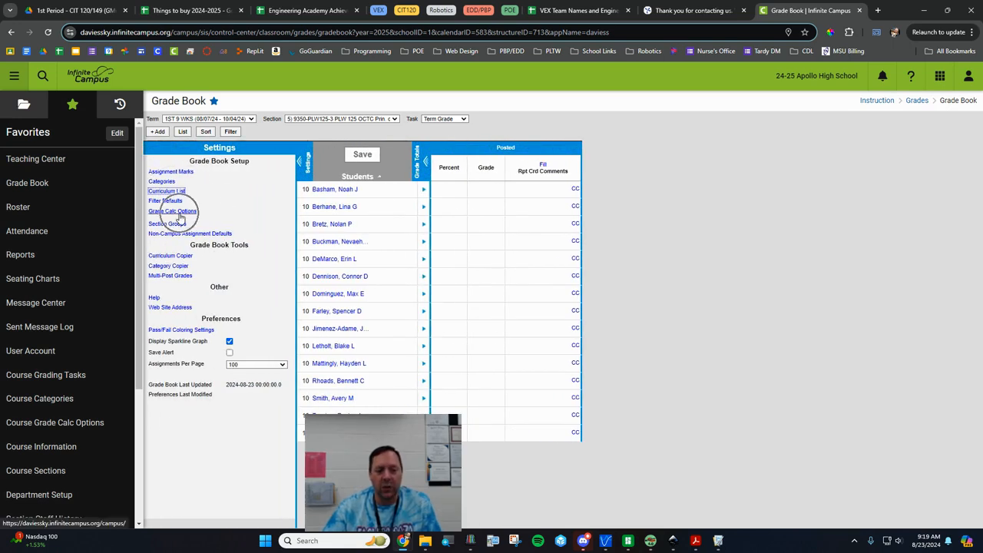
click(179, 215)
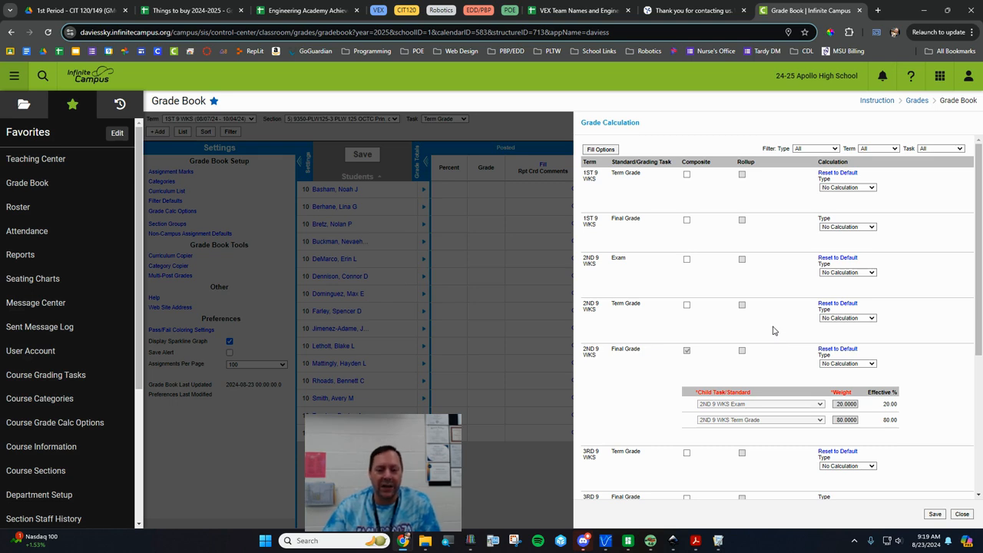
key(ctrl)
key(ctrl)
key(ctrl)
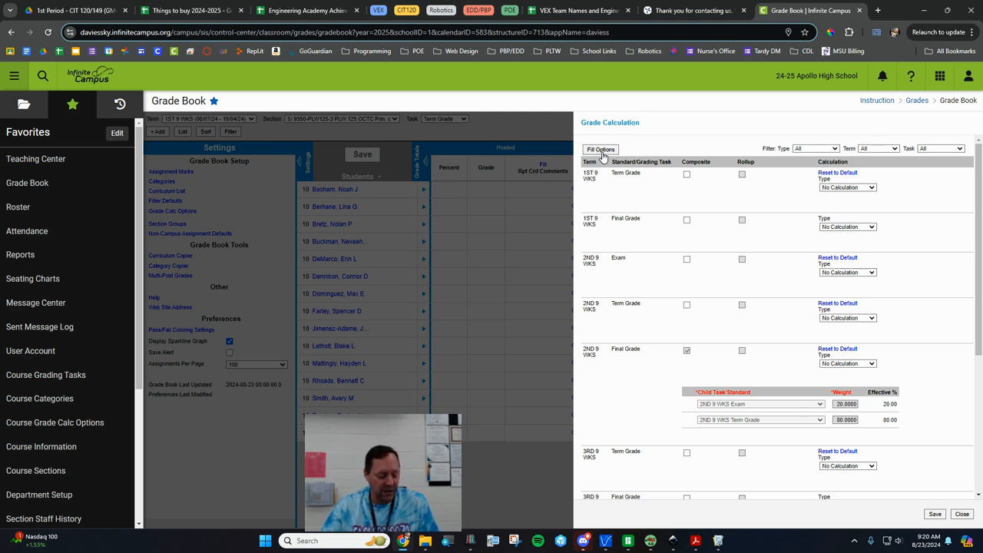
- Fill all terms and grading tasks with the In-Progress Grade calculation, the 001-DCPS Standard grading scale and weighted categories
click(601, 151)
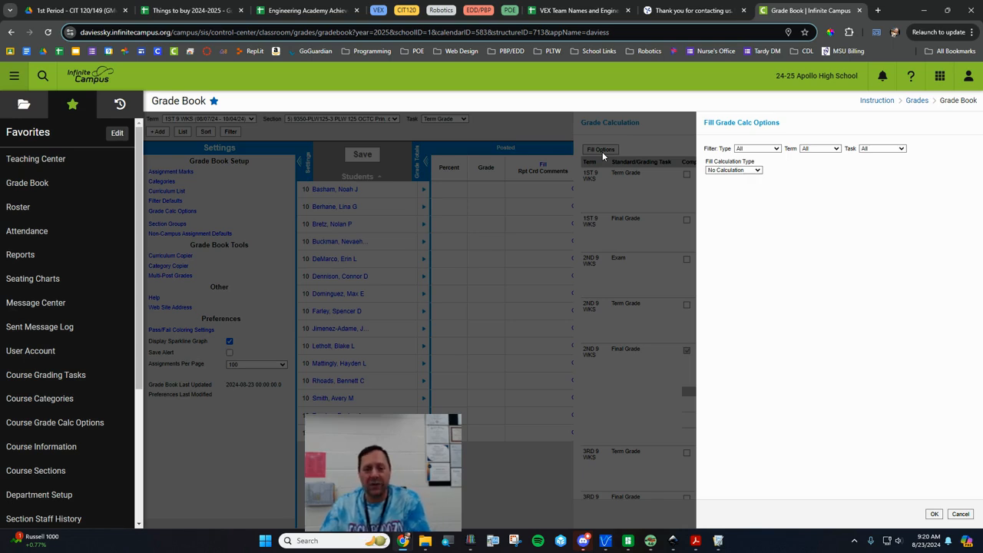
click(729, 171)
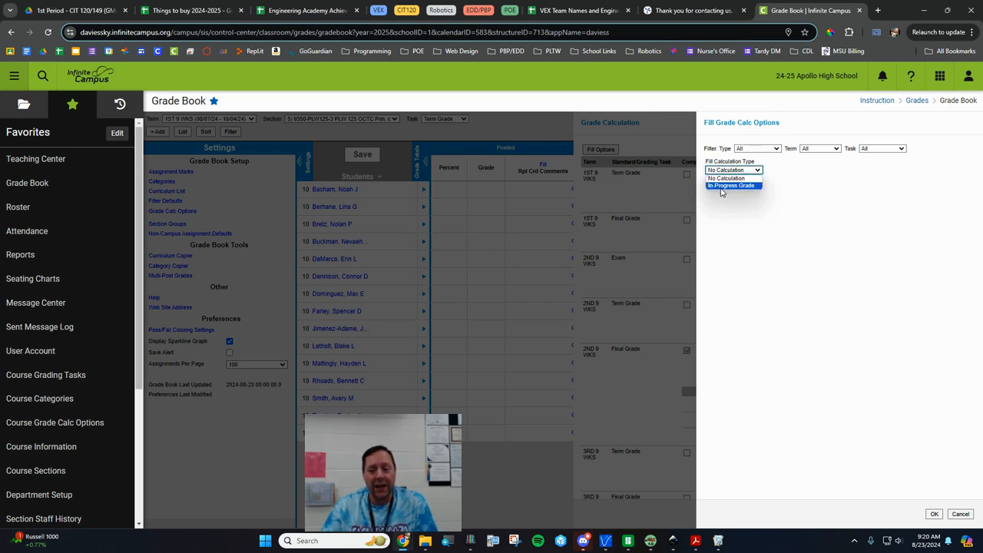
click(729, 186)
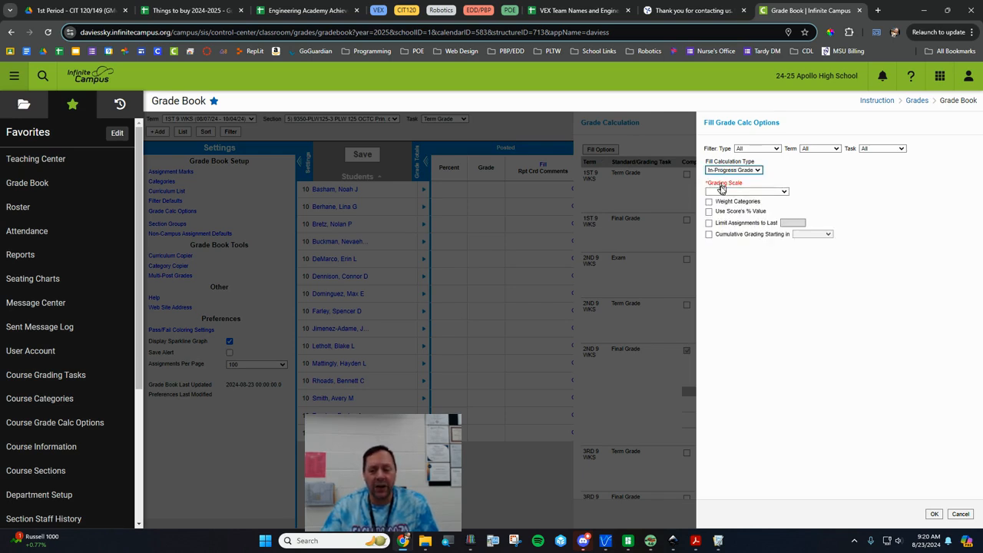
click(720, 193)
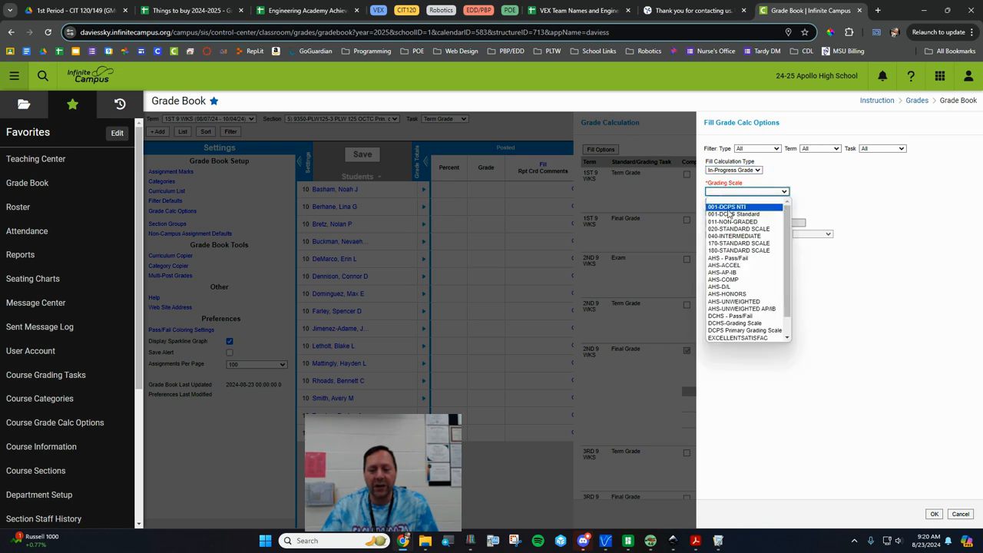
click(736, 215)
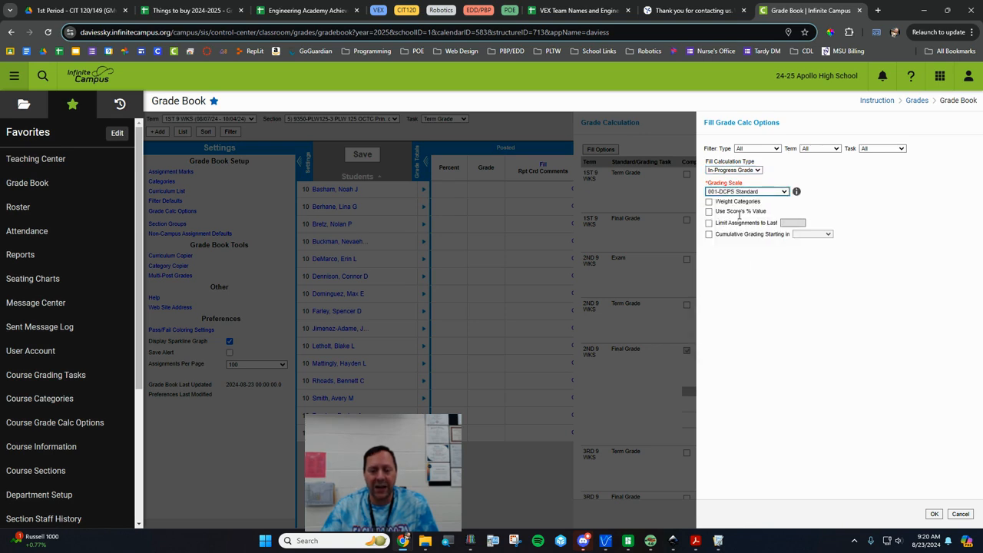
click(708, 202)
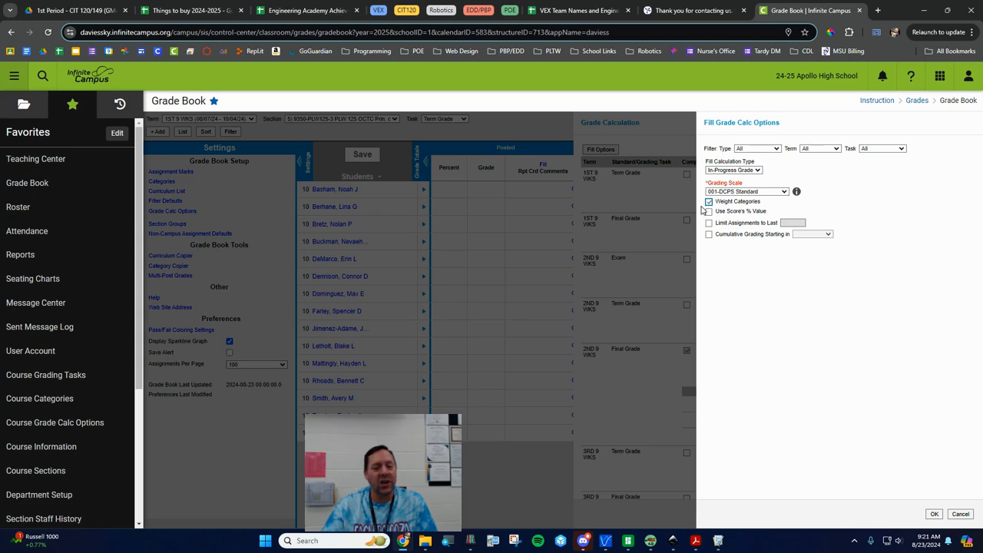
click(933, 513)
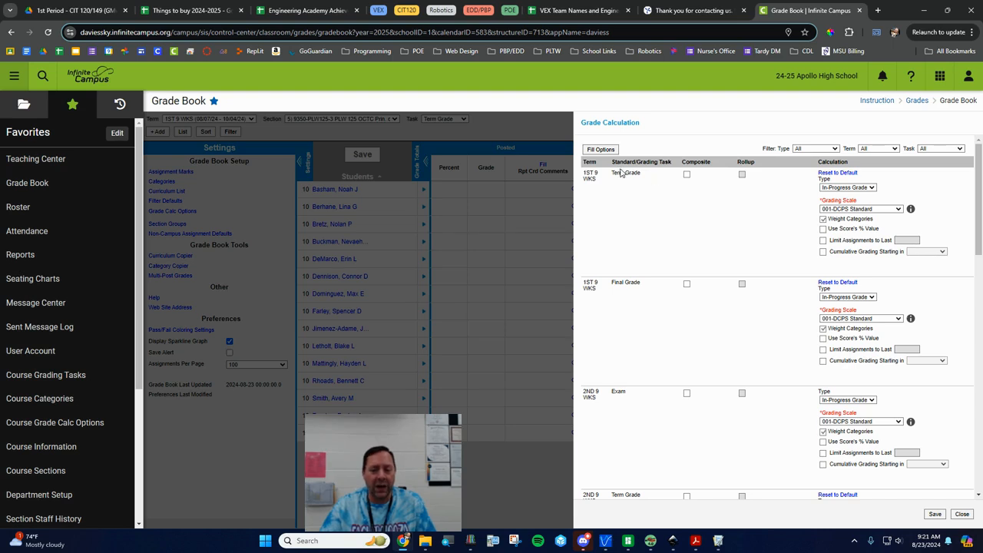
key(ctrl)
key(ctrl)
key(ctrl)
key(ctrl)
key(ctrl)
key(ctrl)
key(ctrl)
key(ctrl)
key(ctrl)
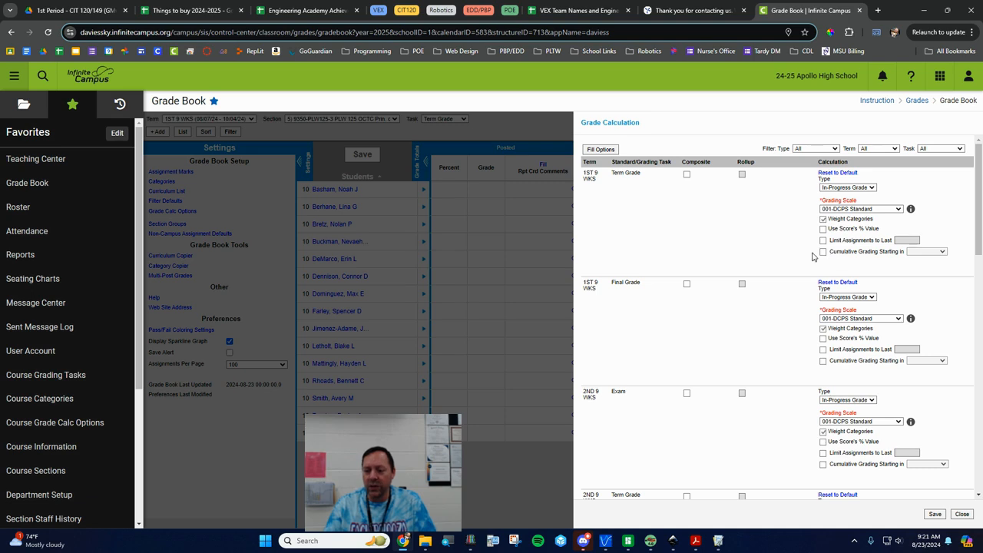
- Enable cumulative grading for the 1ST 9 WKS Term Grade, starting in 1ST 9 WKS
click(820, 253)
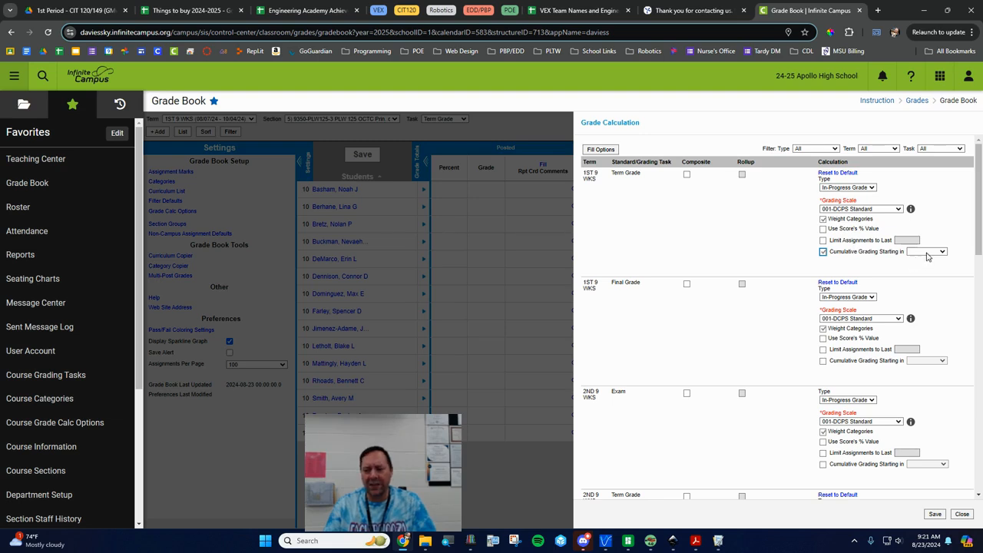
click(928, 255)
click(924, 267)
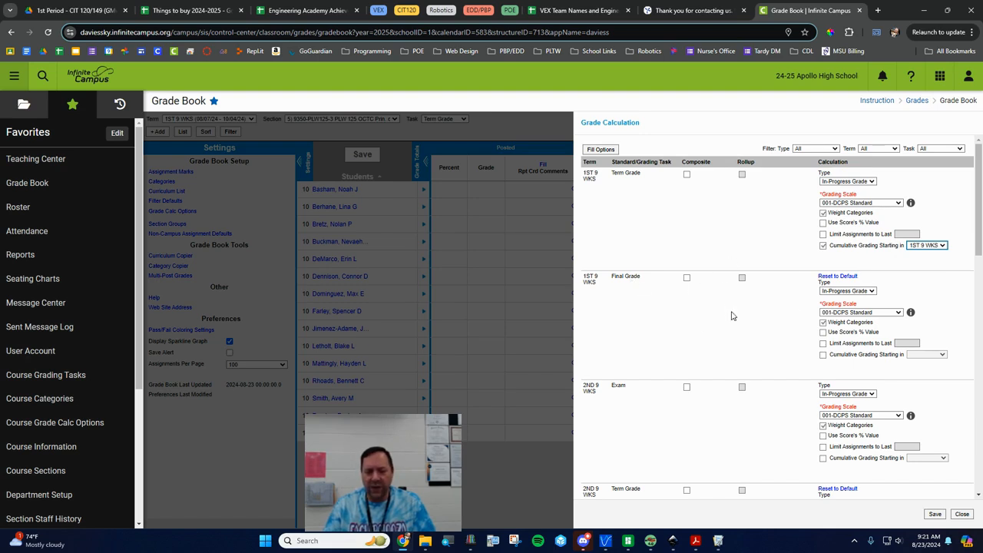
- Enable cumulative grading for the 2ND 9 WKS Term Grade, starting in 1ST 9 WKS
scroll(782, 321, down, 1)
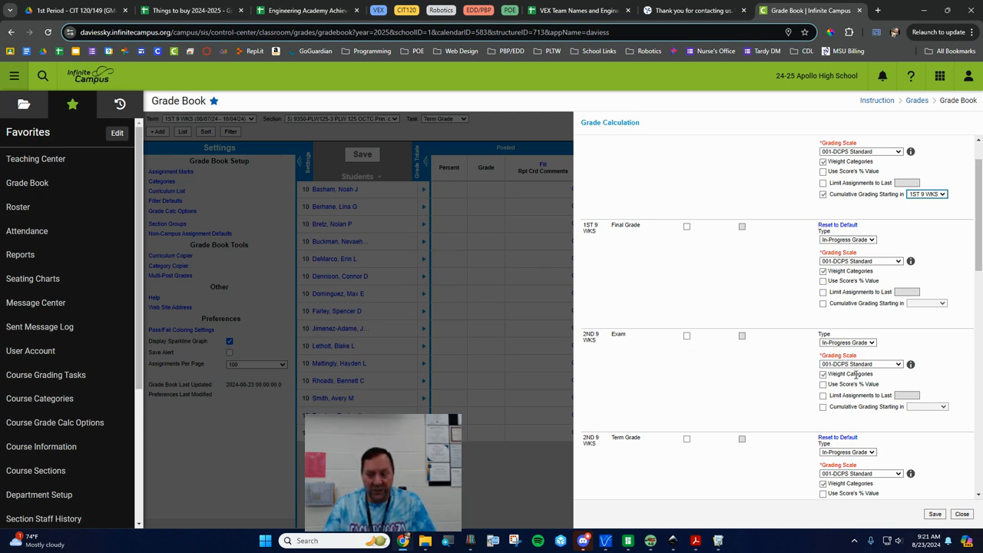
scroll(859, 373, down, 2)
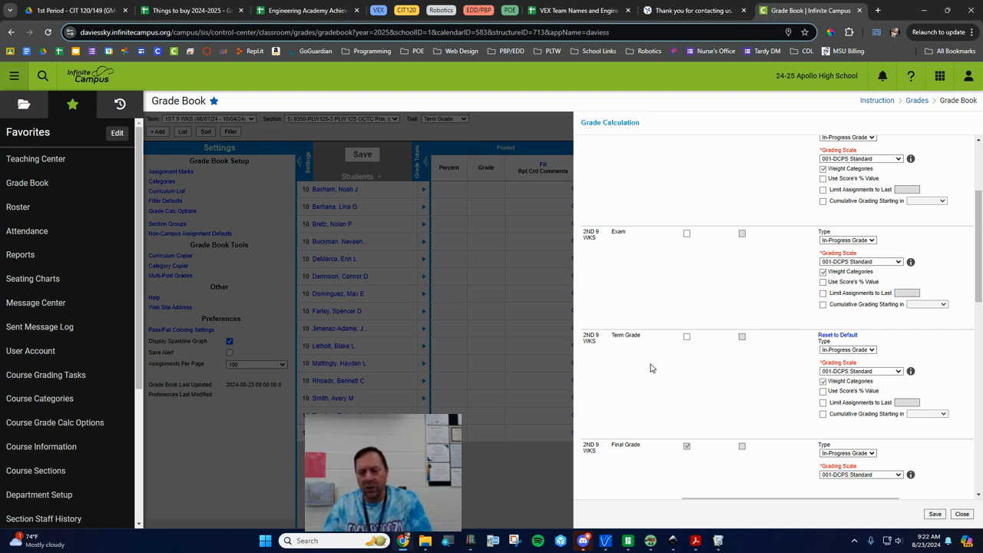
click(823, 414)
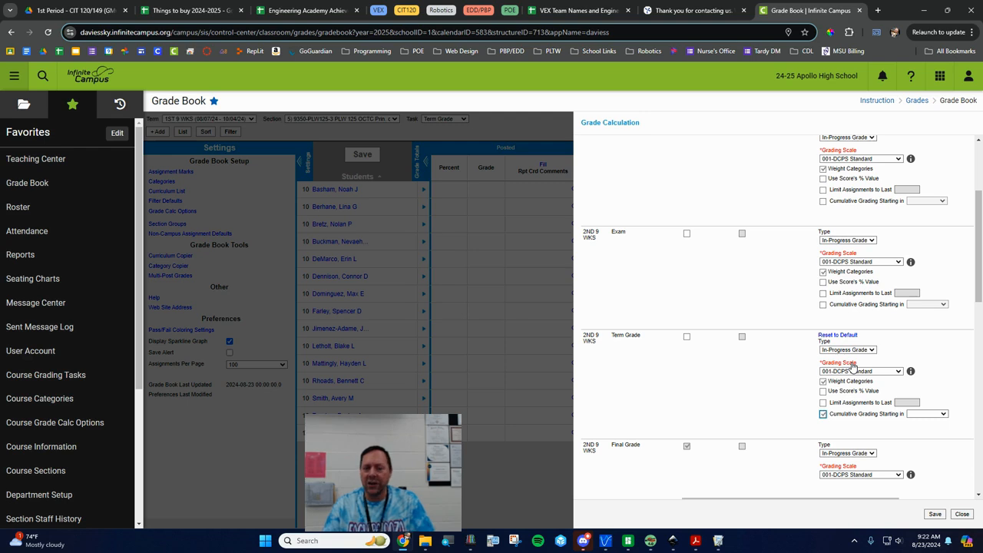
click(933, 414)
click(933, 429)
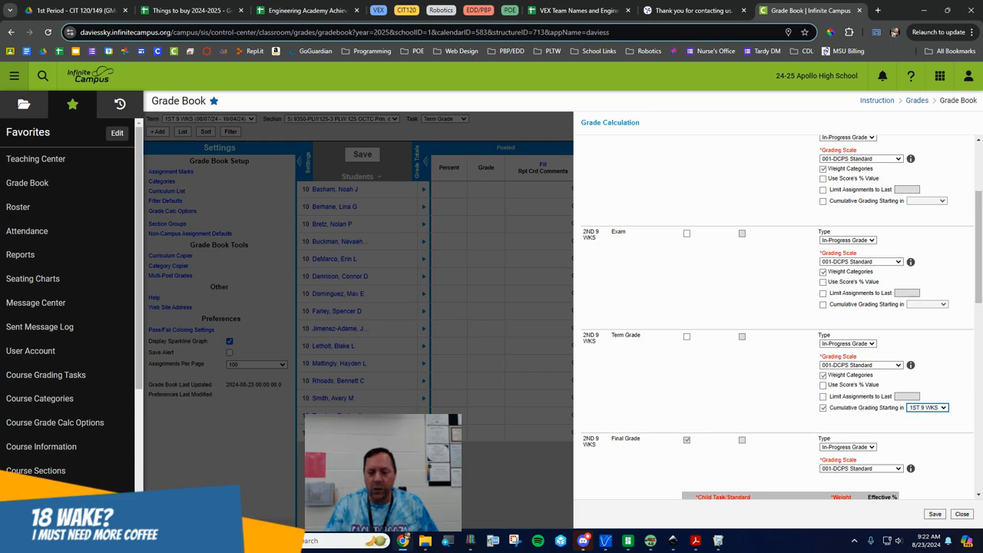
- Enable cumulative grading for the 3RD 9 WKS Term Grade, starting in 3RD 9 WKS
scroll(701, 297, down, 2)
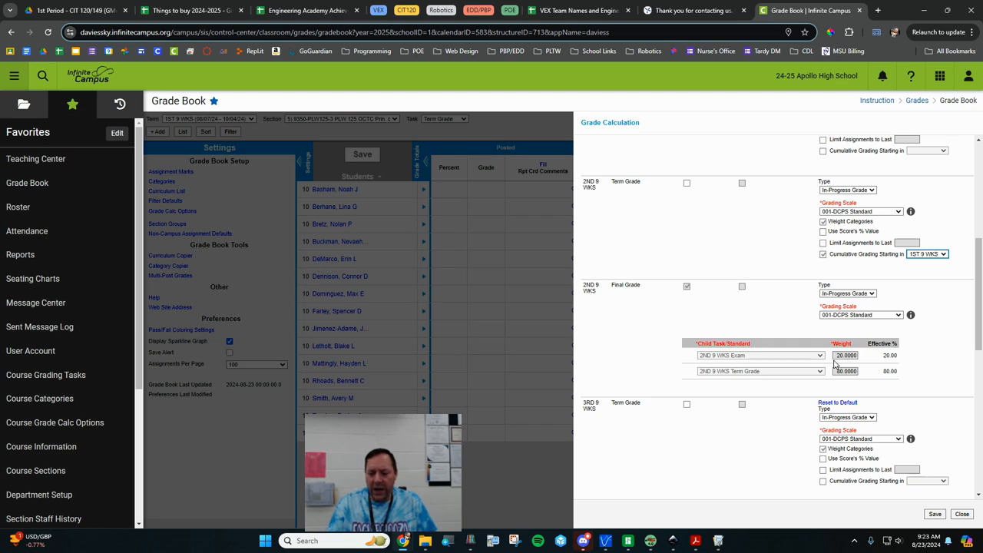
scroll(831, 346, down, 3)
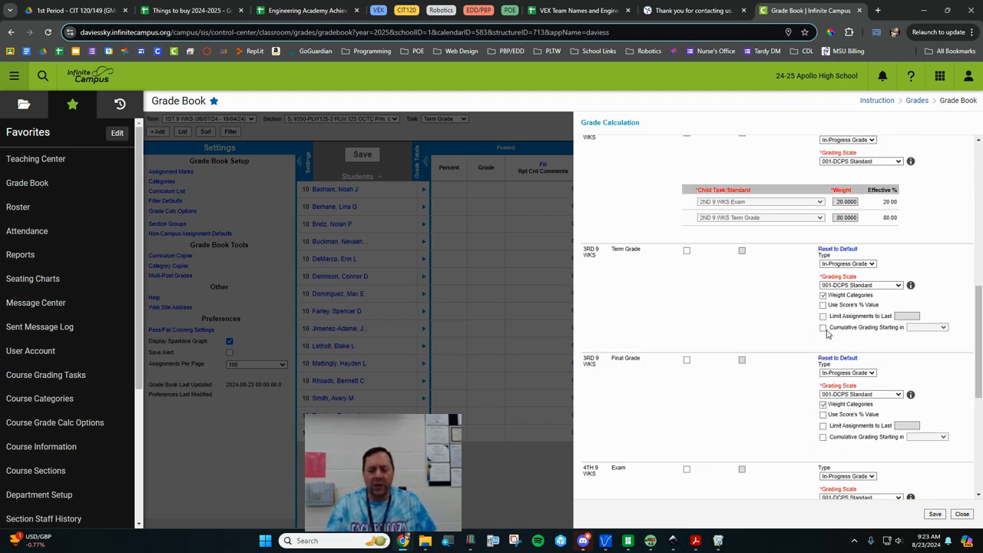
click(823, 328)
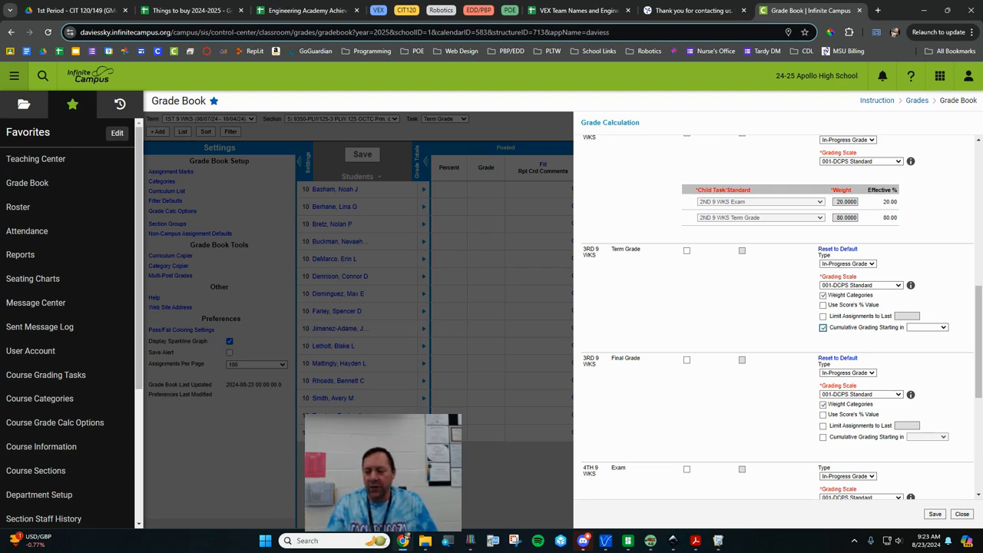
click(916, 330)
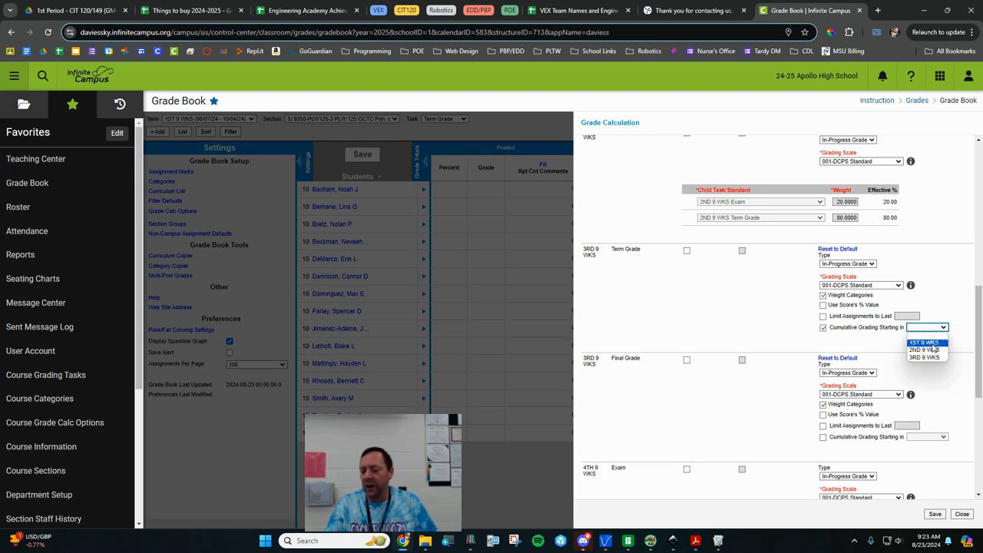
click(936, 358)
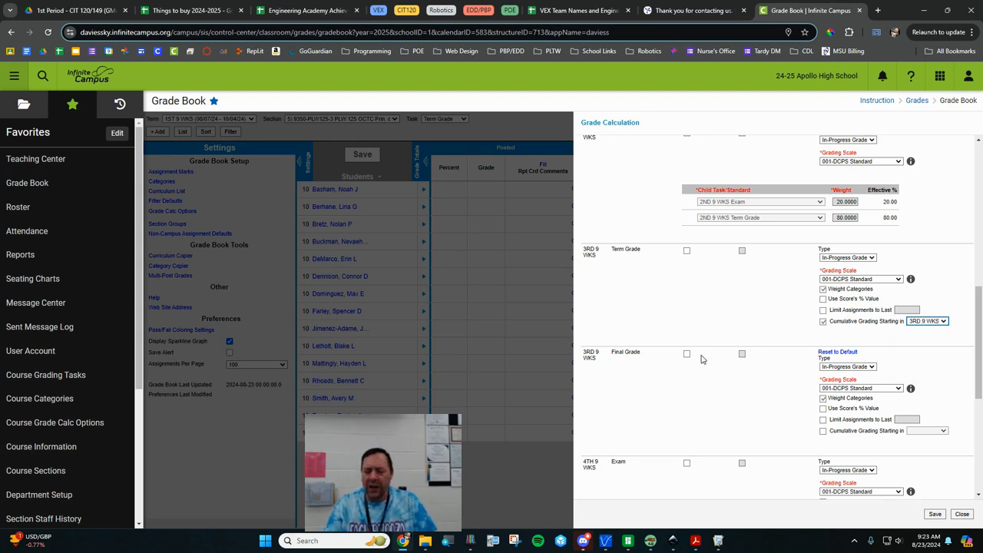
- Enable cumulative grading for the 4TH 9 WKS Term Grade, starting in 3RD 9 WKS, and save the grade calculation settings
scroll(698, 351, down, 1)
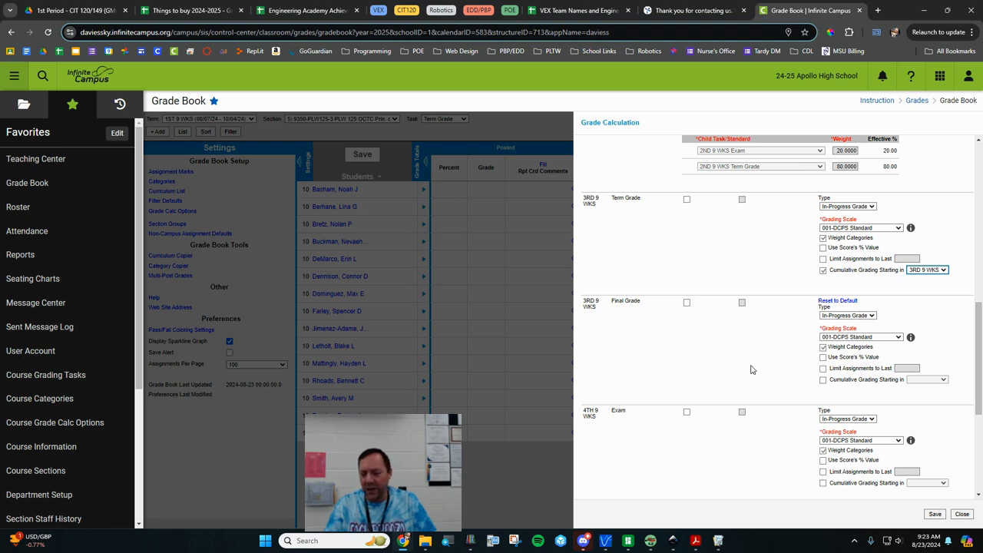
scroll(844, 377, down, 2)
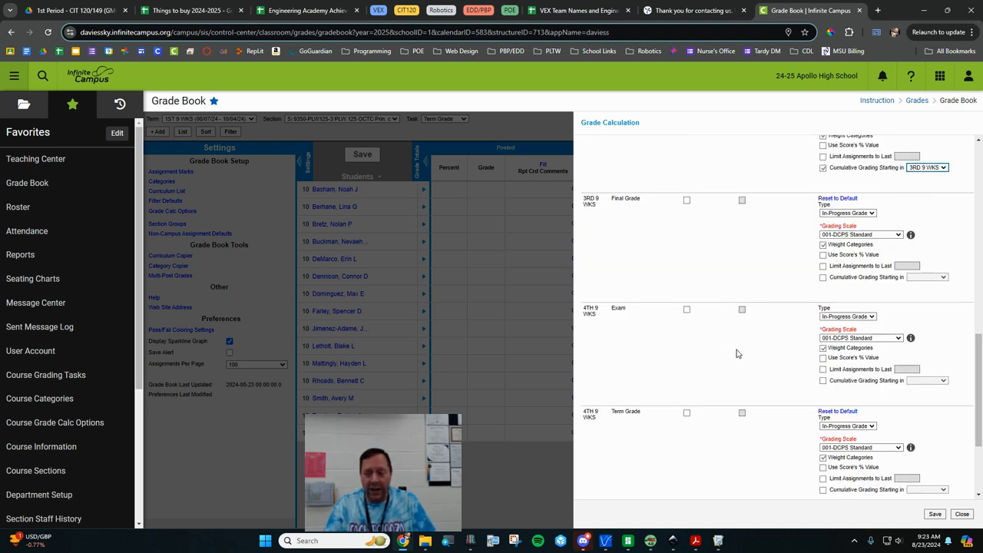
scroll(733, 351, down, 2)
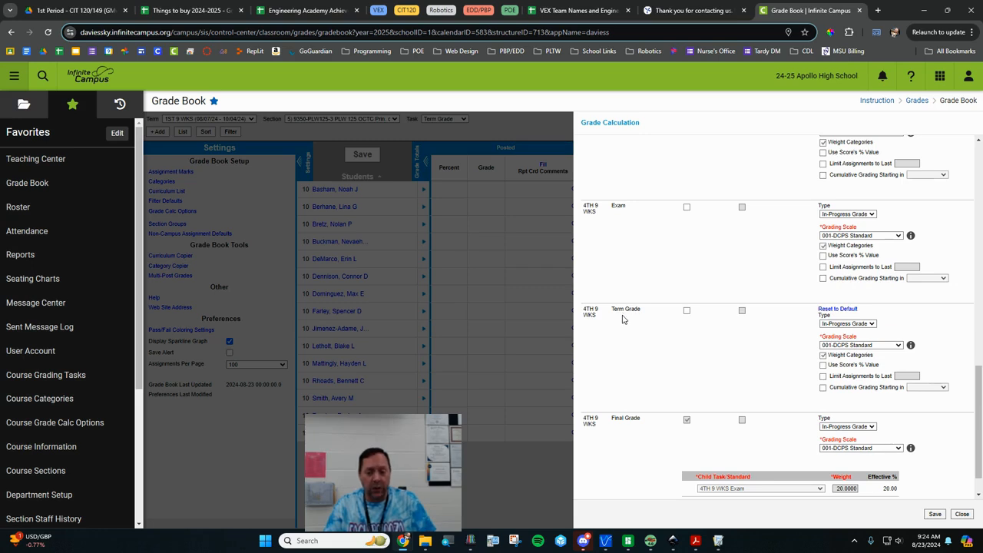
click(822, 387)
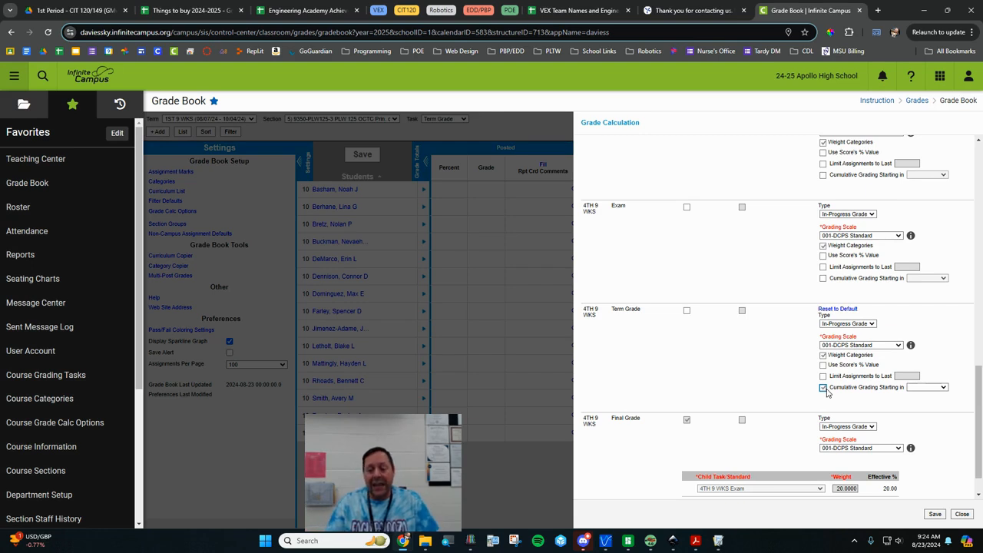
click(944, 387)
click(929, 417)
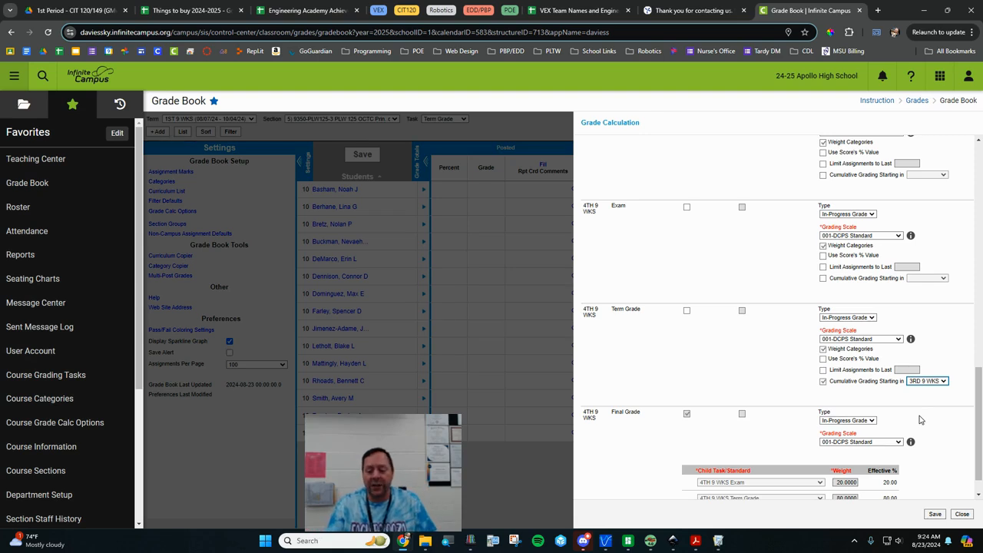
scroll(853, 334, down, 1)
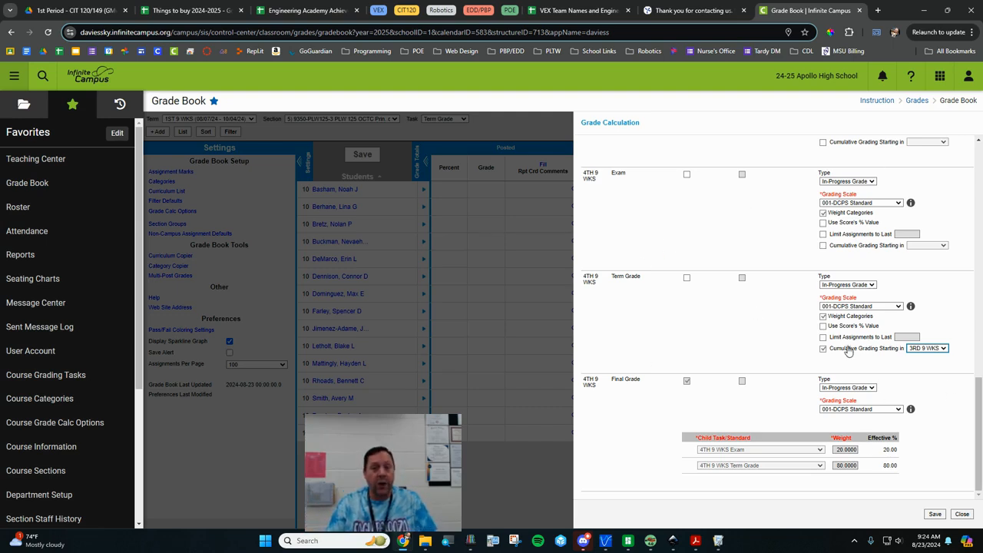
click(935, 514)
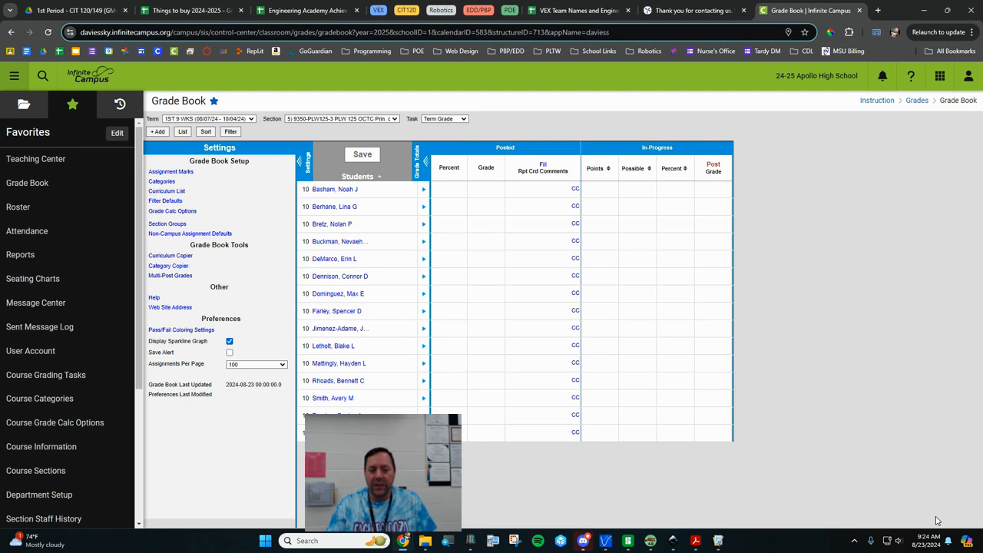
- Review the section assignments and weights of the Classwork and Assessments categories, then close the category list
click(161, 182)
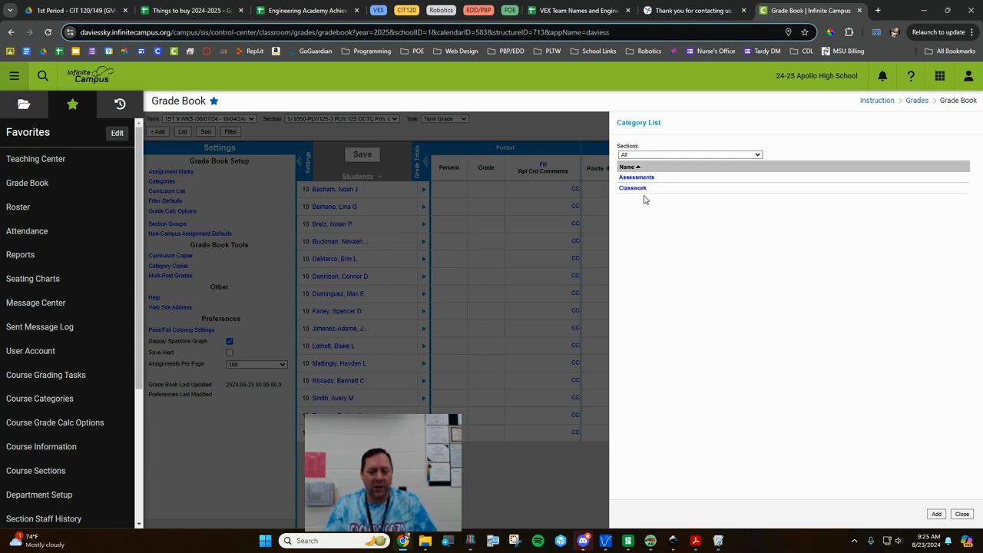
click(634, 188)
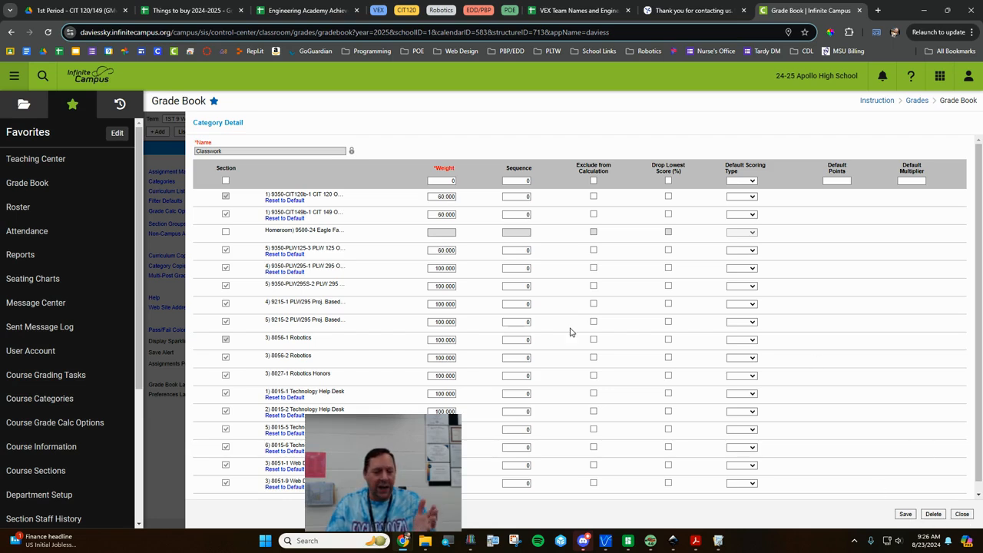
click(961, 514)
click(643, 177)
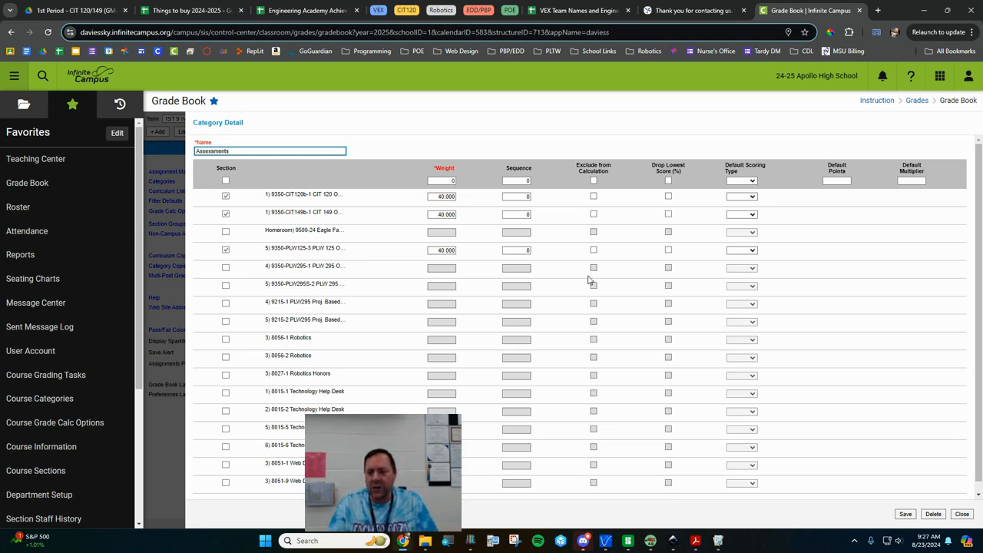
click(964, 513)
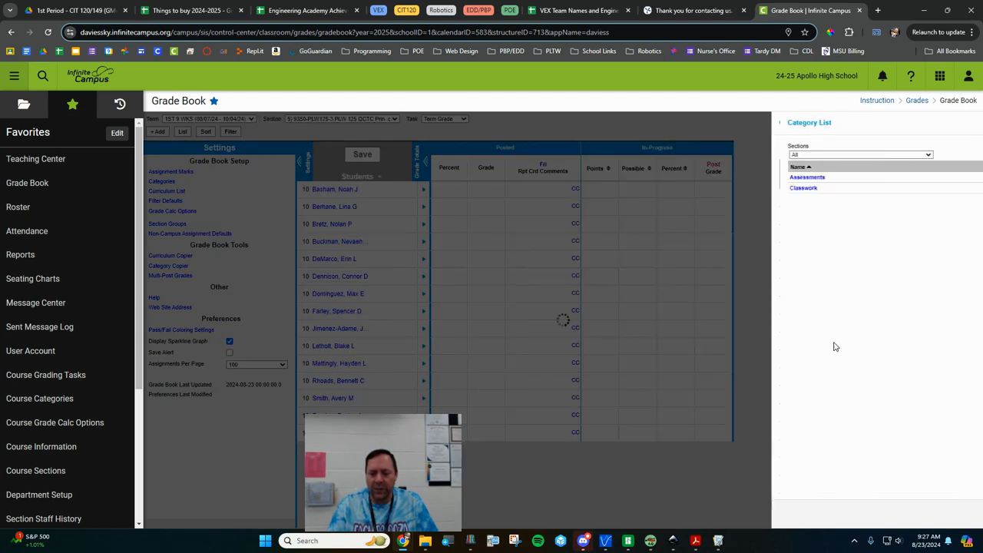
click(962, 514)
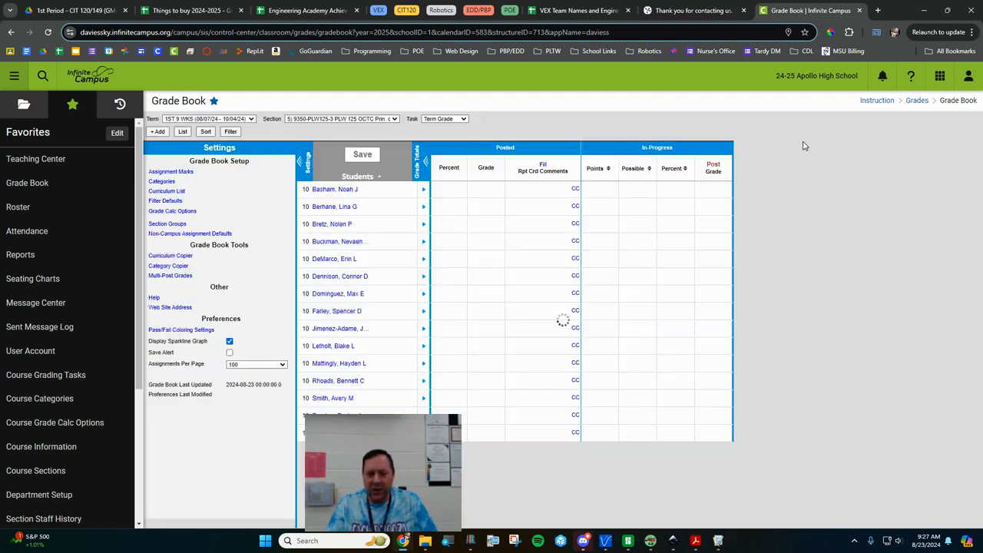
- Create a new grade book assignment titled Test Assignment
click(157, 131)
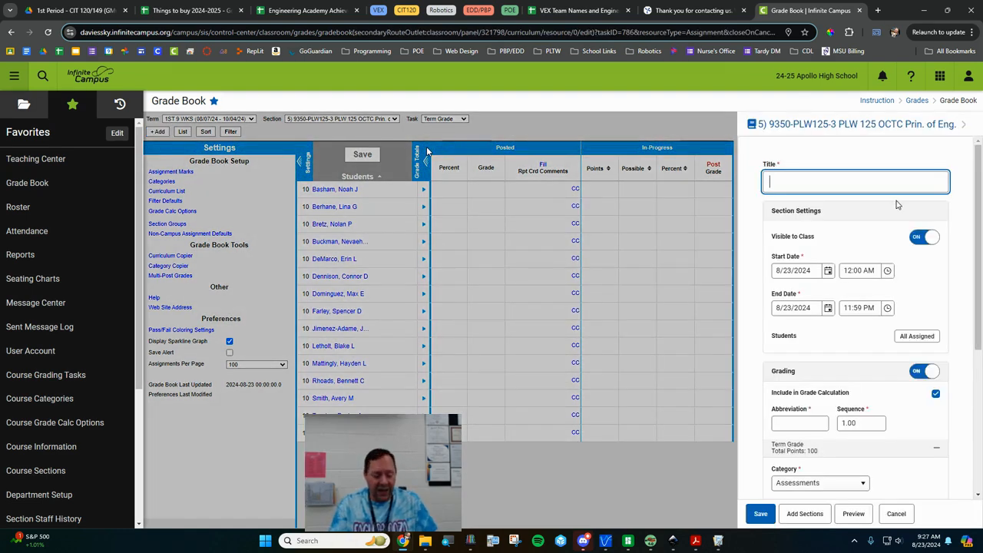
text(TEst A)
key(BackSpace)
key(BackSpace)
key(BackSpace)
key(BackSpace)
text(st Assignment)
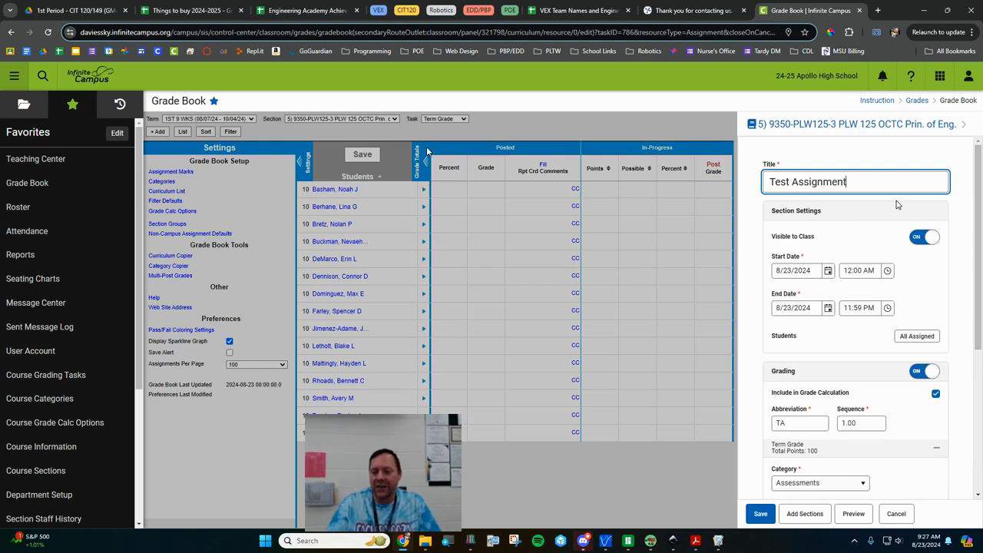
- Set the new assignment's category to Classwork
scroll(852, 323, down, 1)
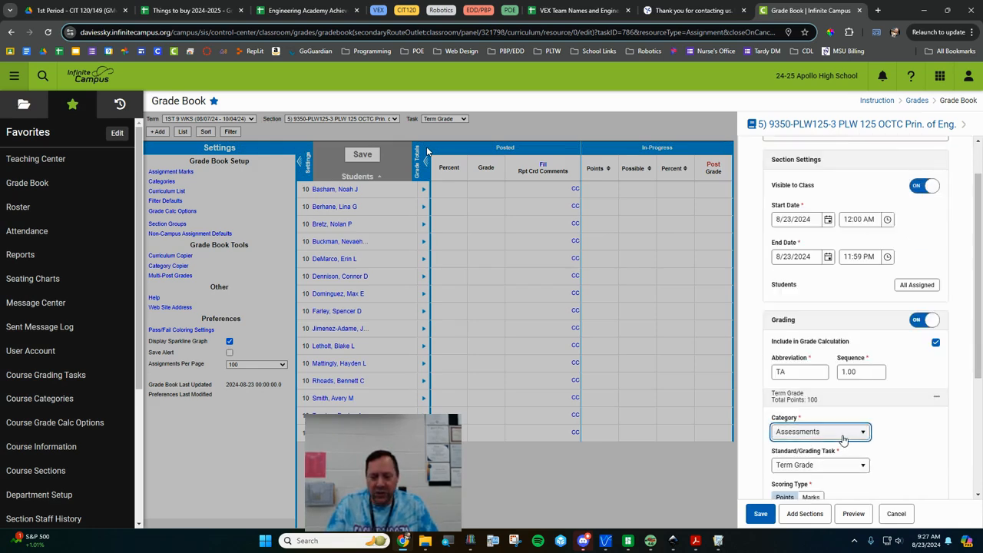
click(842, 435)
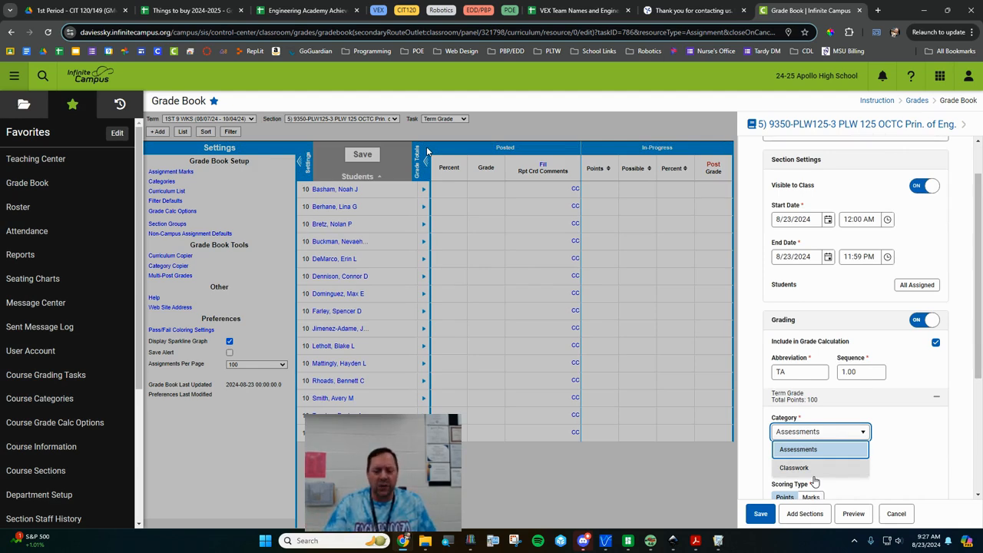
click(813, 470)
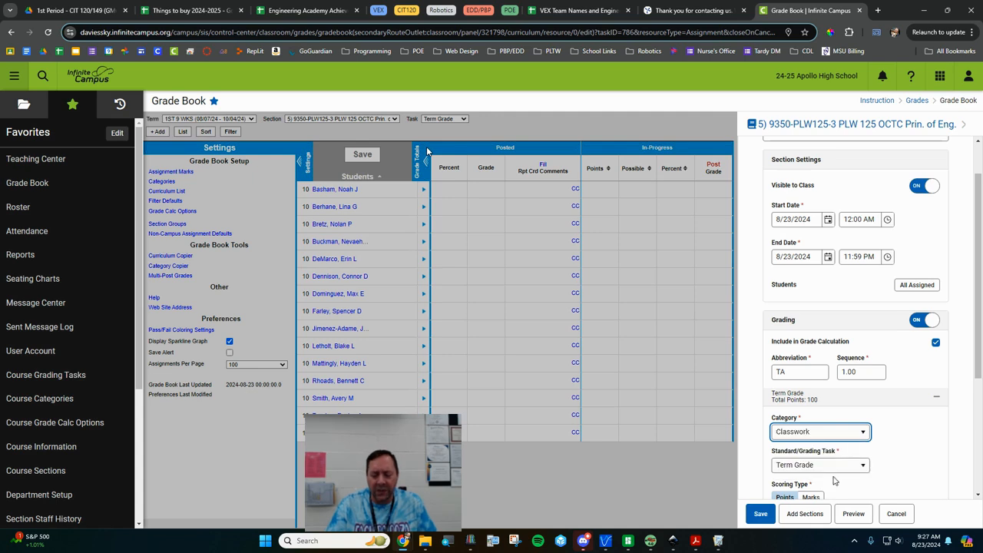
- Check the assignment's abbreviation, start and end dates and points, then save it to the grade book
double_click(785, 372)
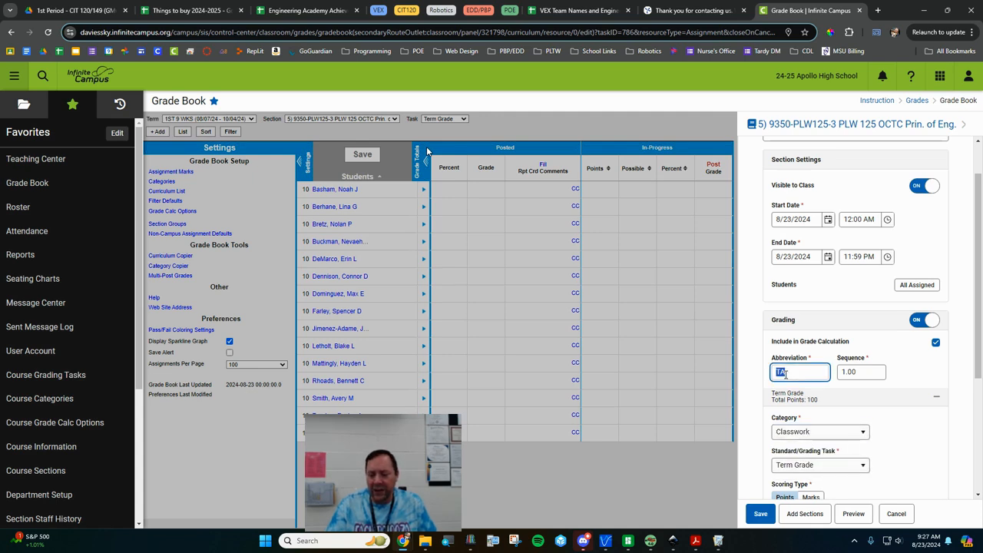
click(828, 220)
click(827, 220)
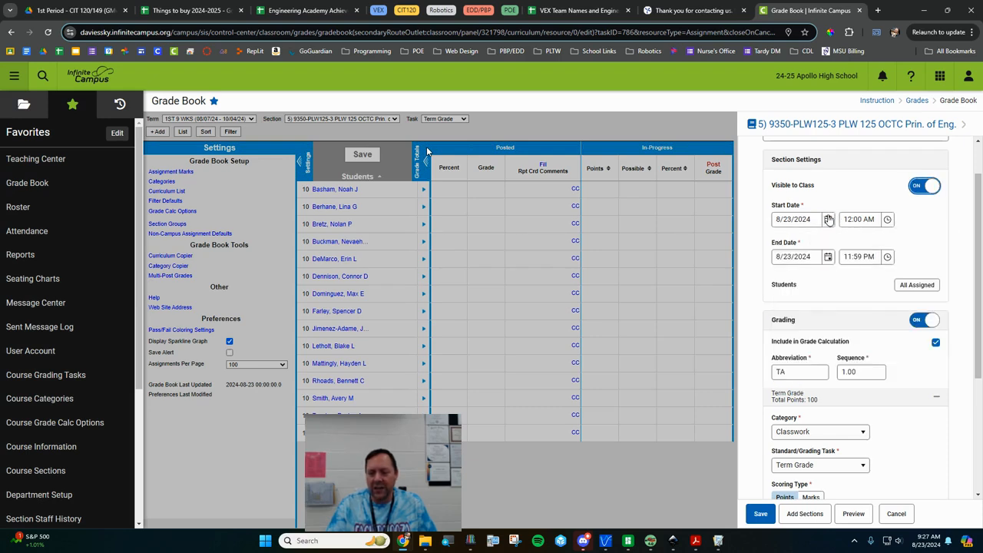
click(828, 256)
click(827, 263)
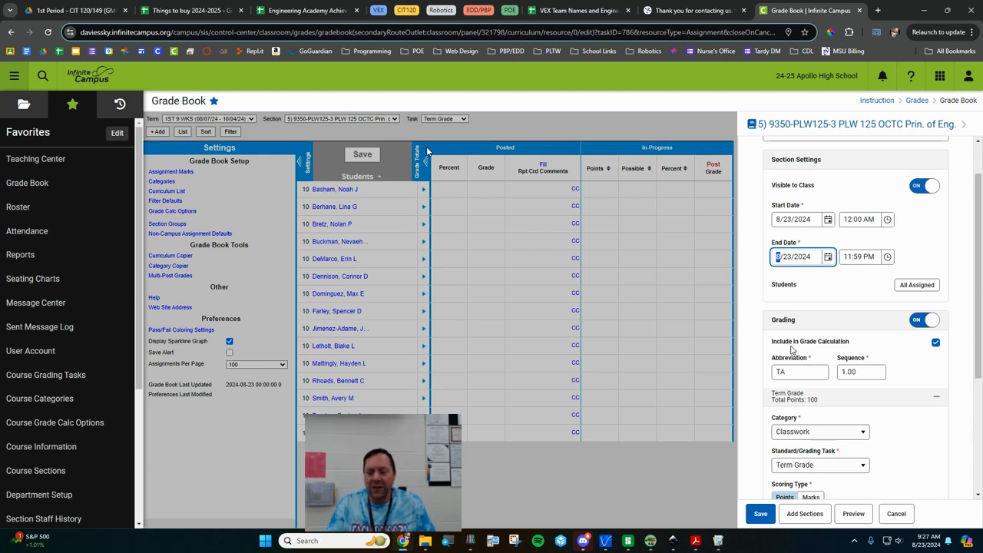
scroll(870, 381, down, 2)
double_click(783, 426)
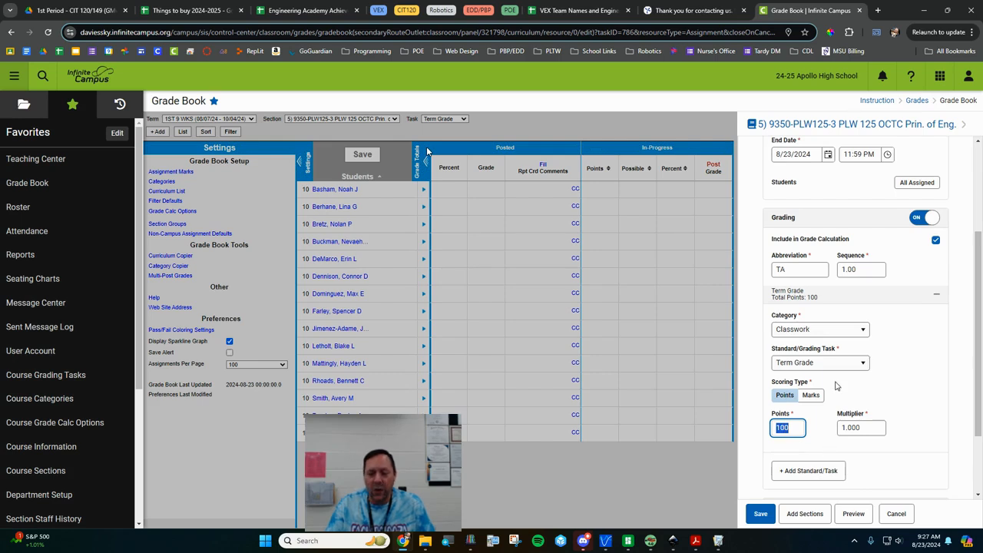
click(760, 513)
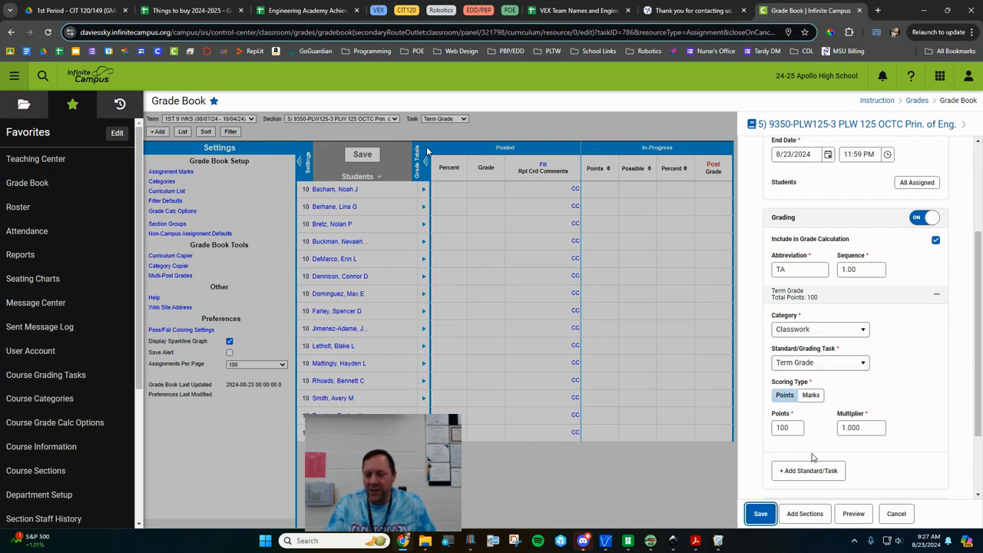
click(965, 125)
click(956, 148)
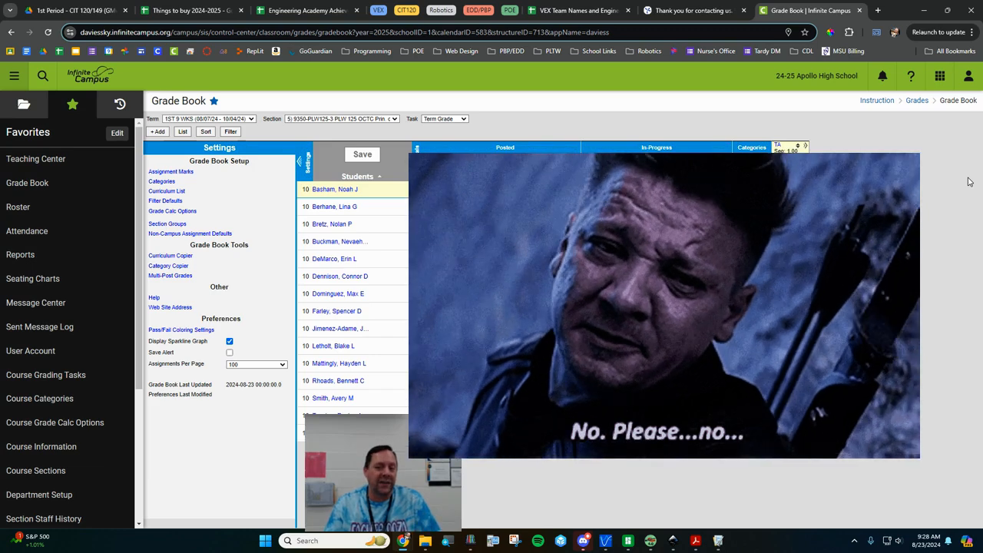
mouse_move(783, 158)
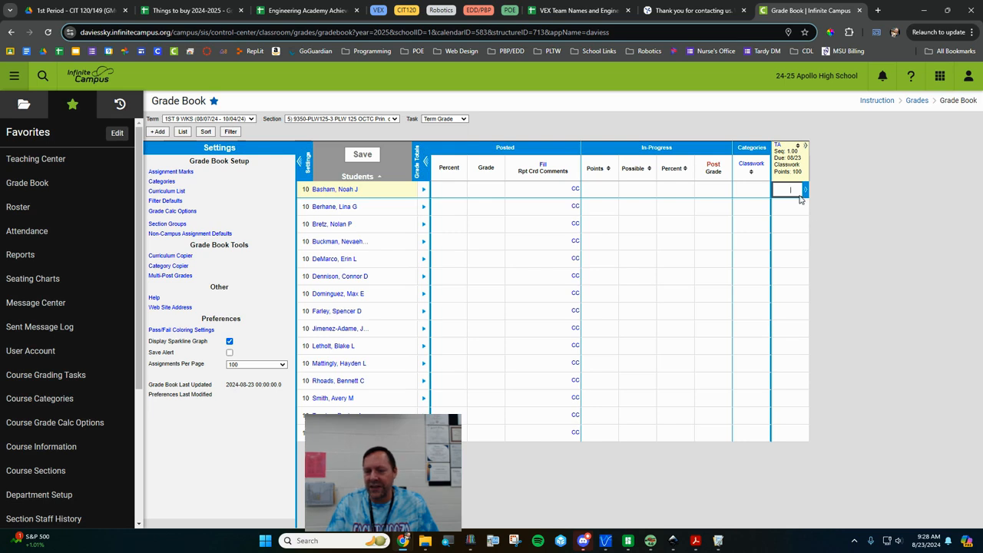
click(750, 164)
- Open Google Classroom in a new browser tab and go to the classwork of the 5th/6th Period (4th Block) - POE class
click(880, 10)
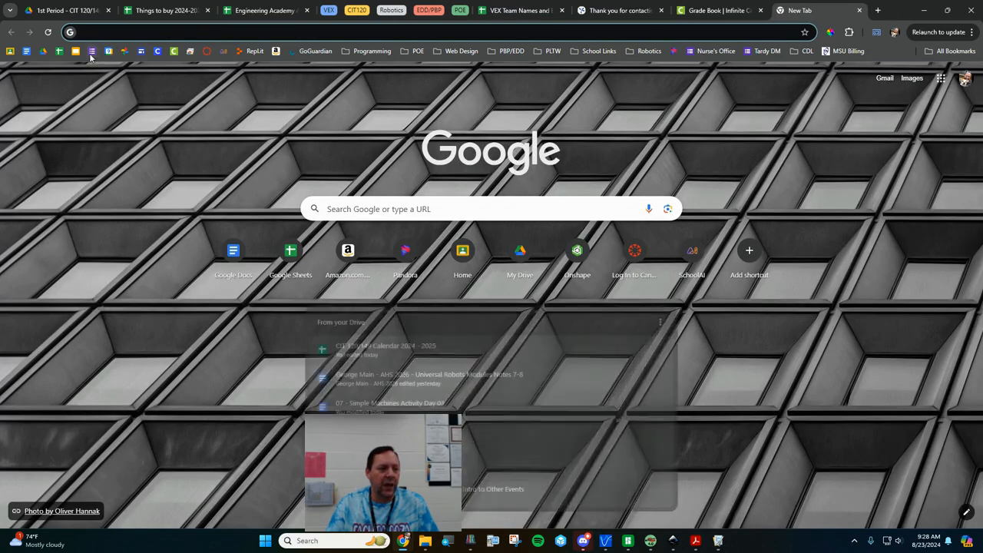
click(11, 52)
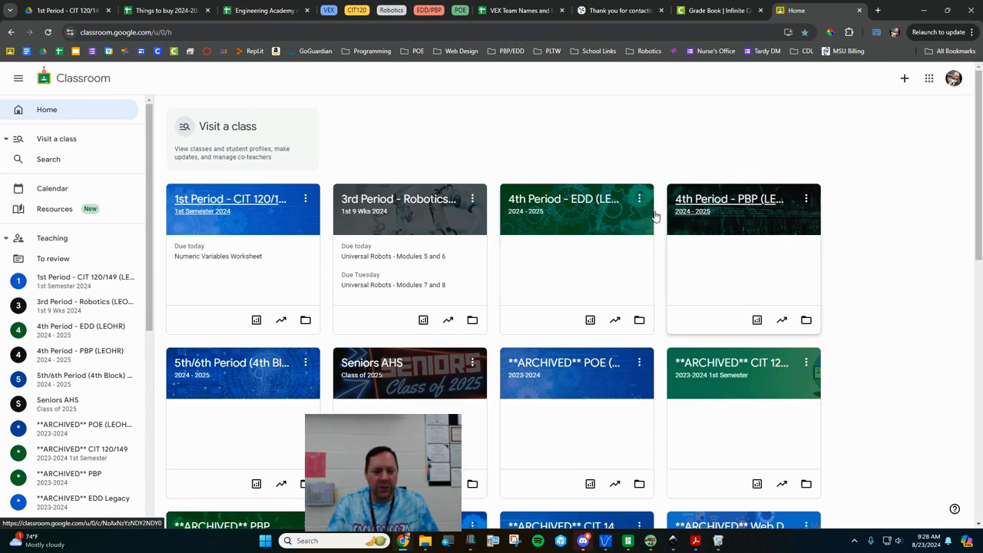
click(231, 368)
click(251, 112)
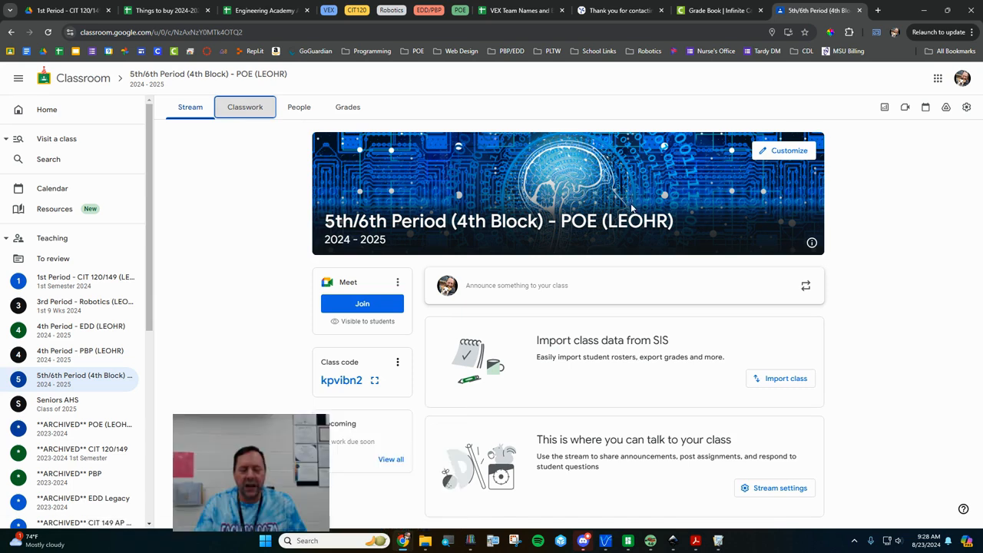
click(266, 115)
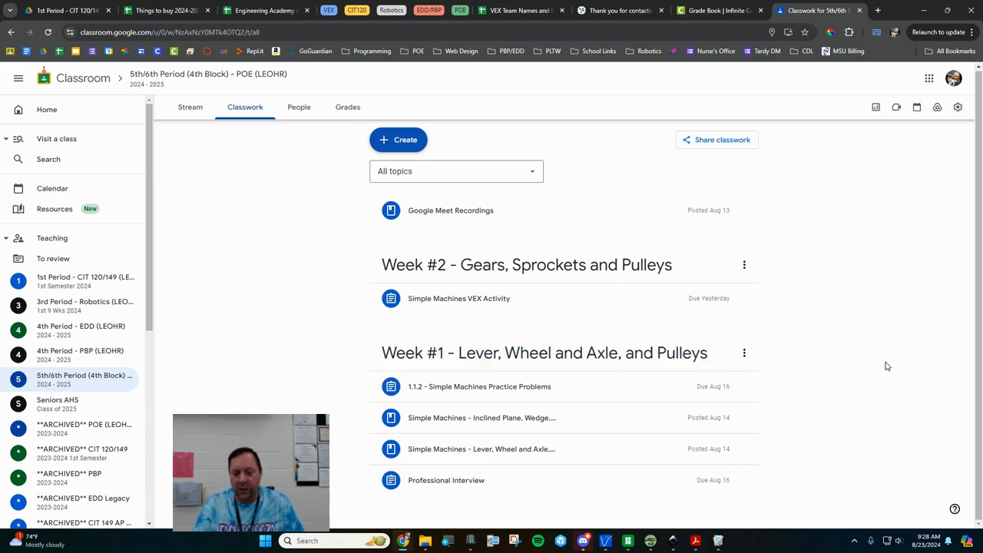
- Open the turned-in student work for 1.1.2 - Simple Machines Practice Problems
click(503, 385)
scroll(789, 367, down, 2)
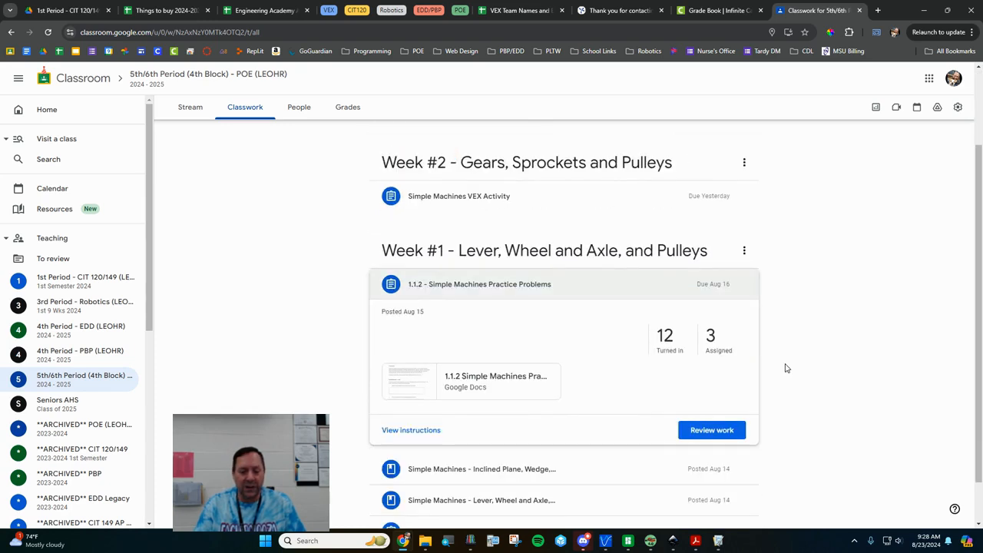
click(665, 338)
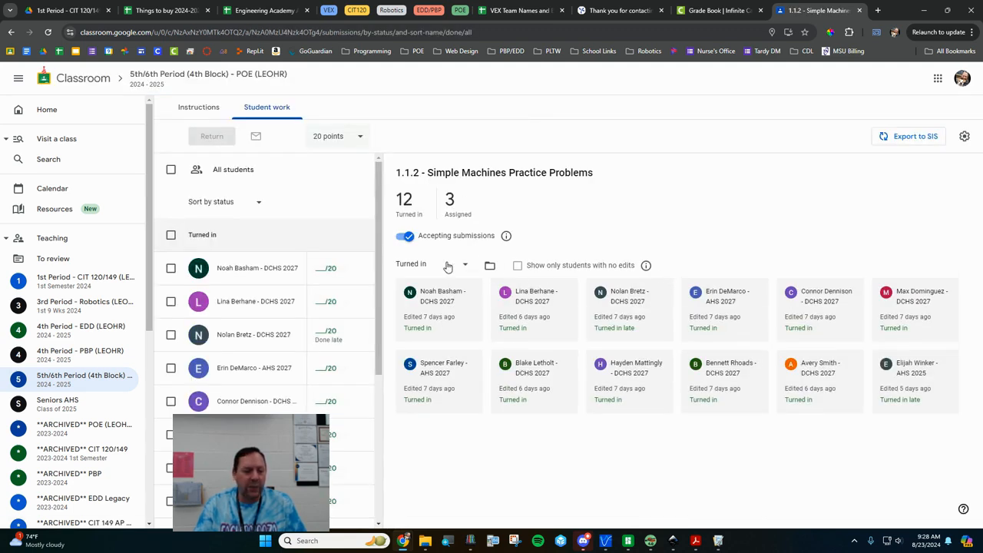
- Grade the first three turned-in submissions 18, 17 and 20 out of 20, and return them to the students
click(330, 267)
text(18)
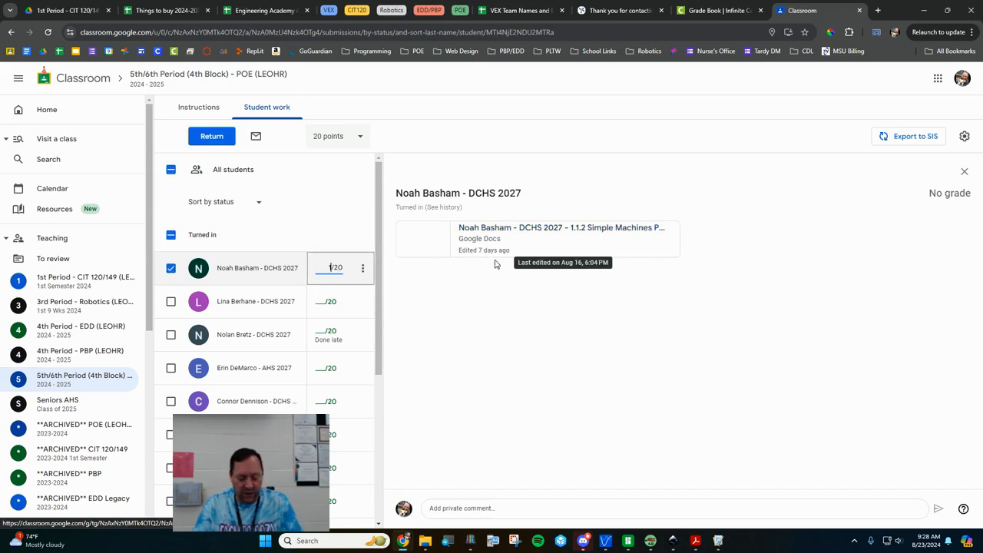
click(320, 303)
text(17)
click(329, 336)
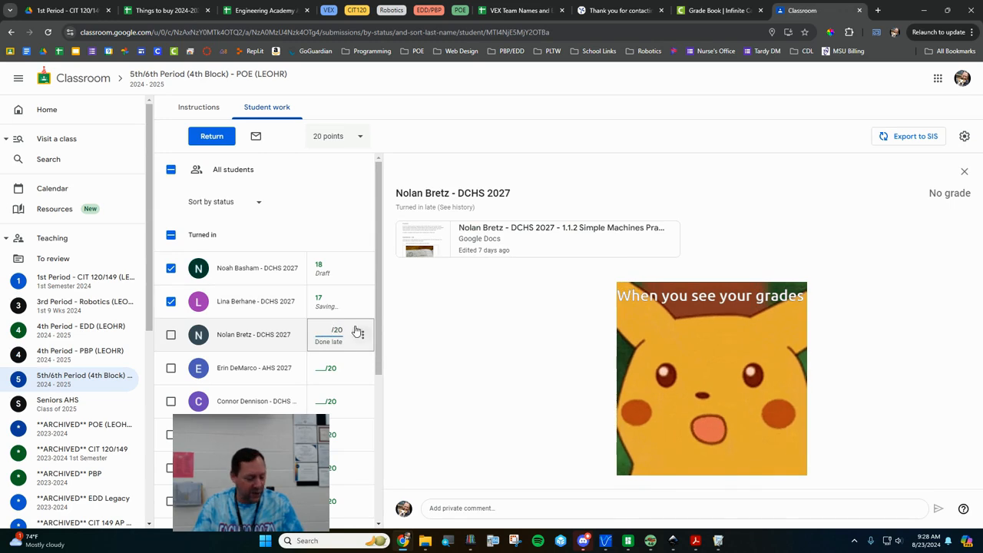
text(20)
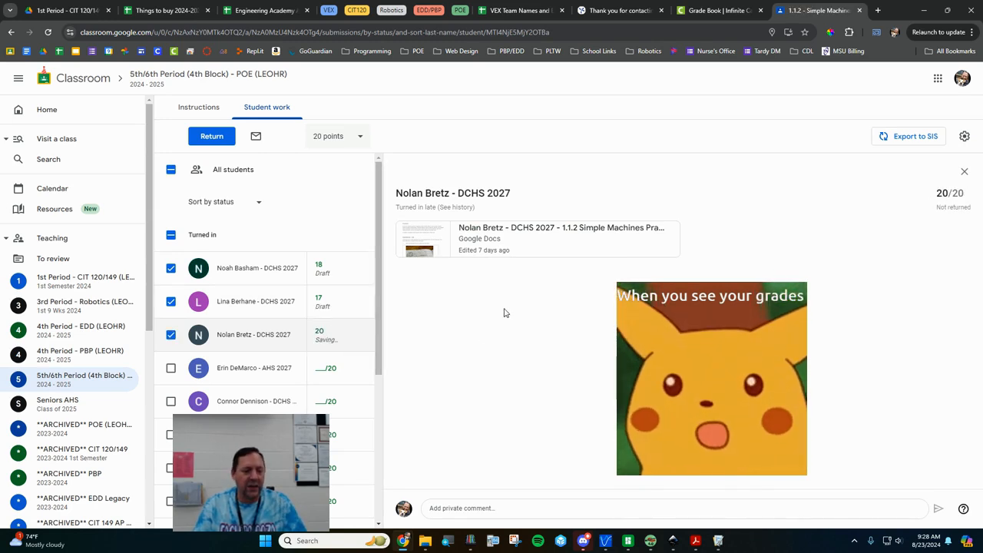
click(223, 136)
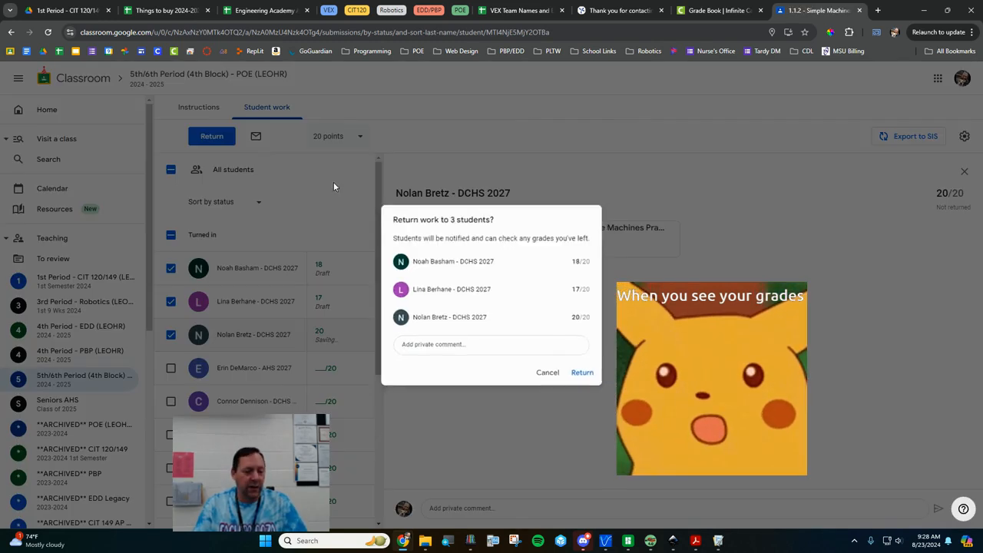
click(585, 374)
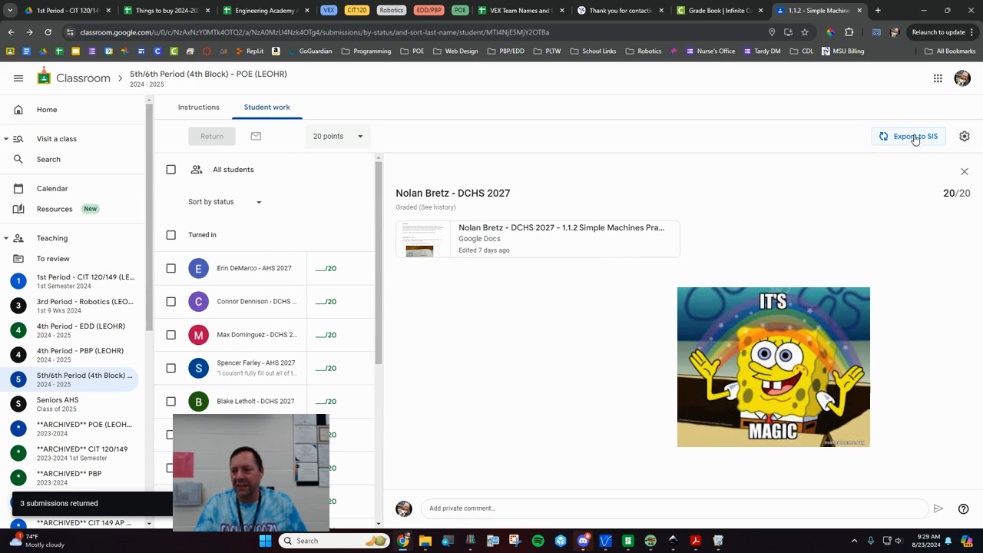
click(965, 136)
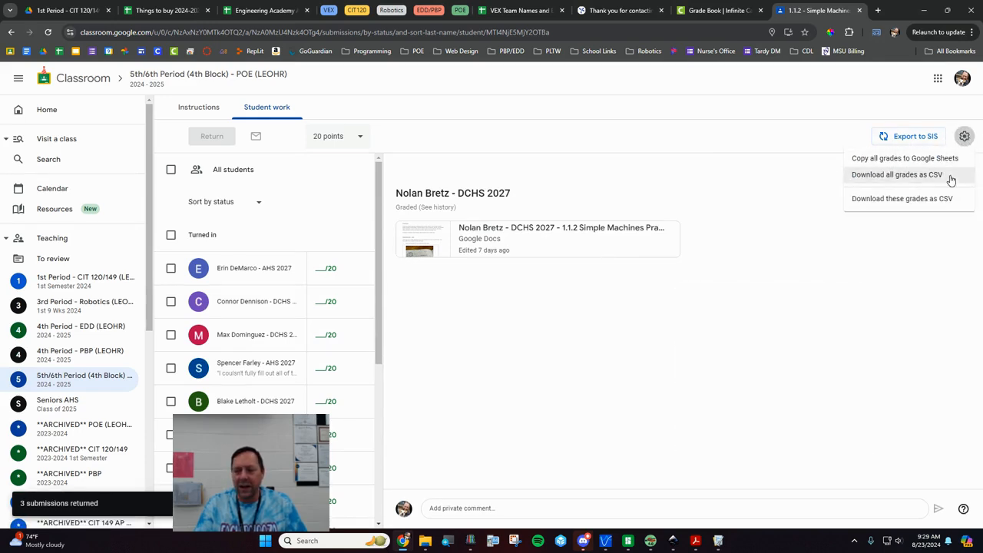
click(908, 136)
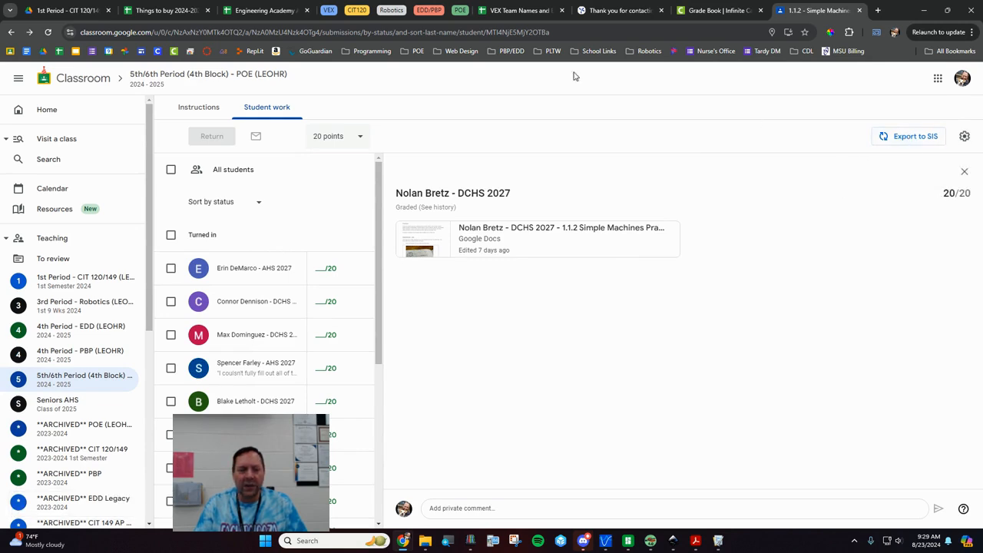
- Open the POE class settings, start linking the class to the SIS, and browse the list of available SIS classes
click(296, 77)
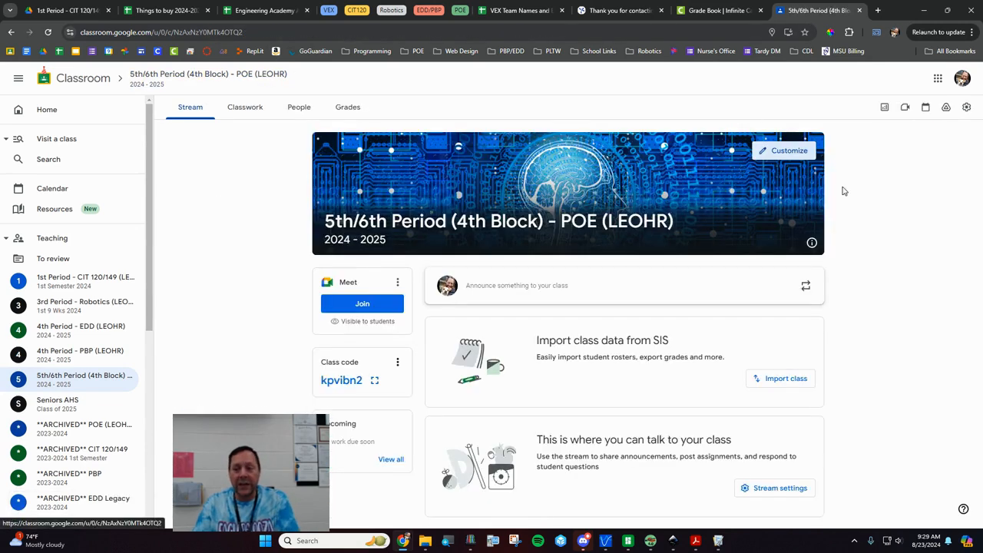
click(965, 109)
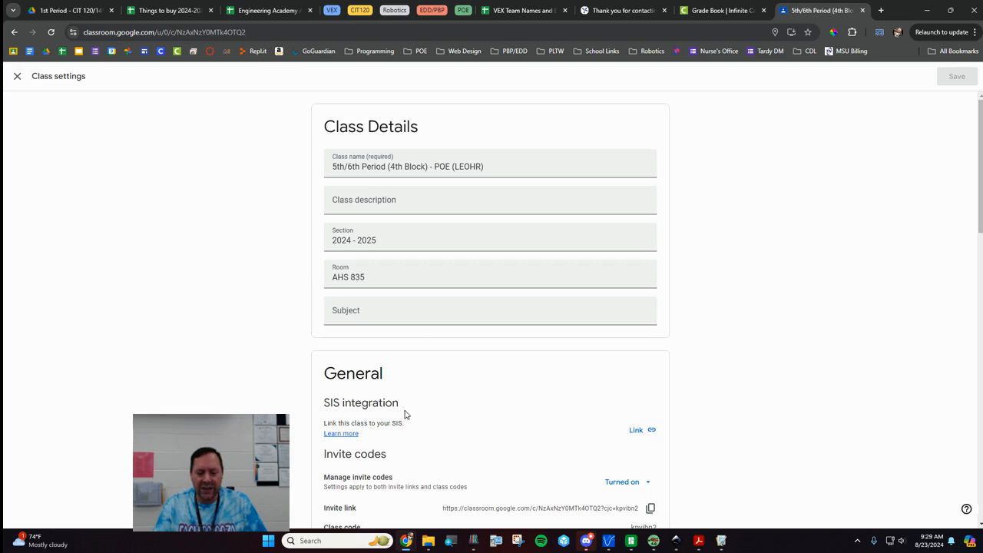
click(637, 431)
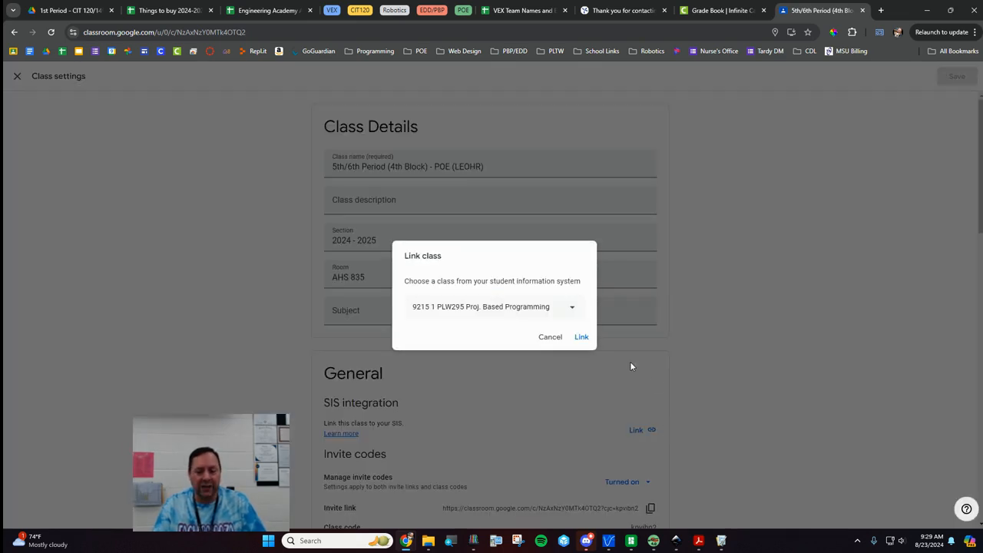
click(575, 313)
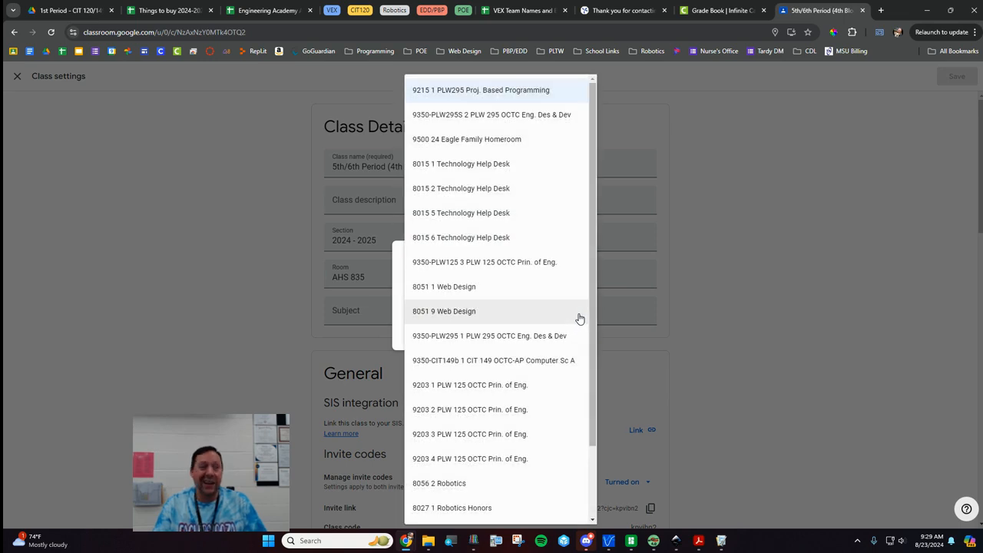
drag(594, 261, 614, 403)
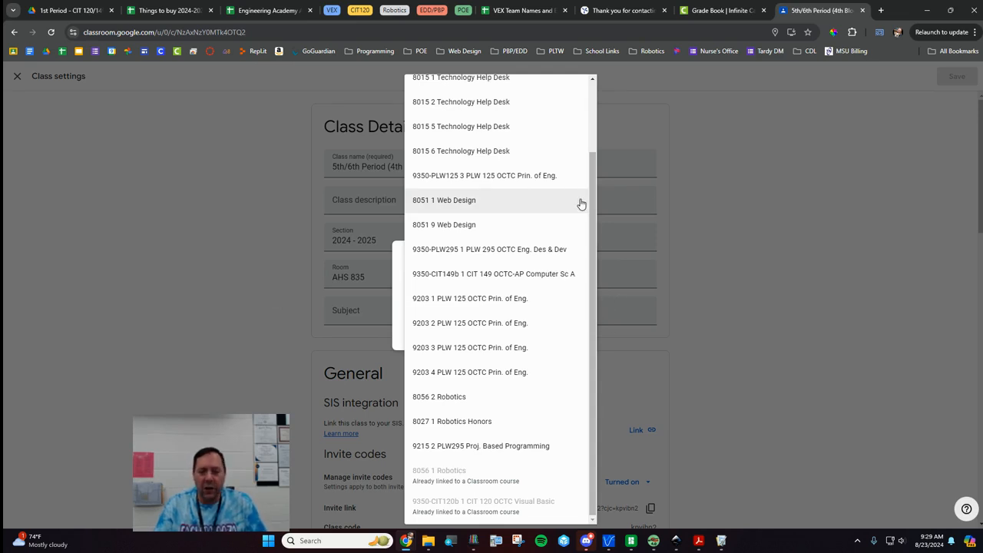
drag(591, 192, 589, 125)
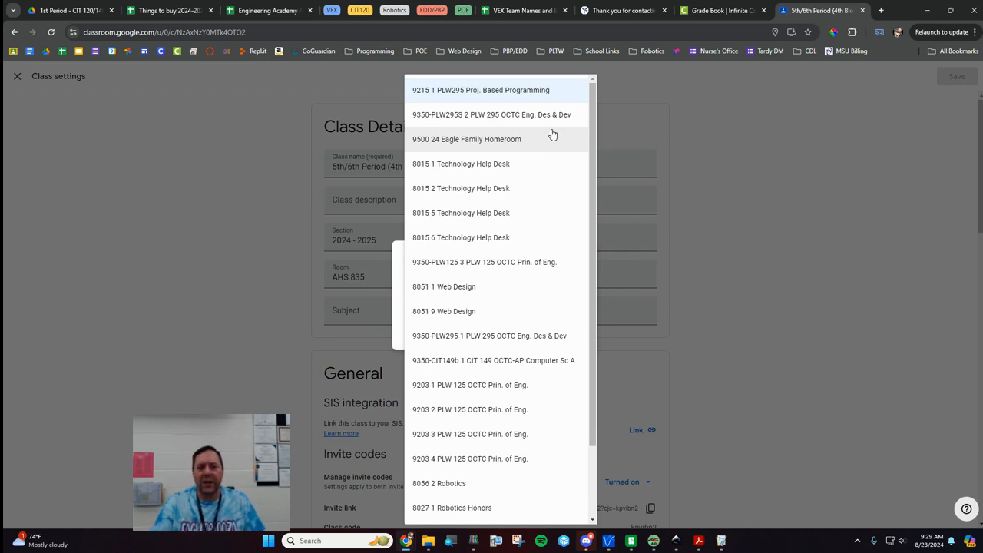
- Check the course and section number in the Infinite Campus grade book, then return to the SIS class list in Google Classroom
click(703, 9)
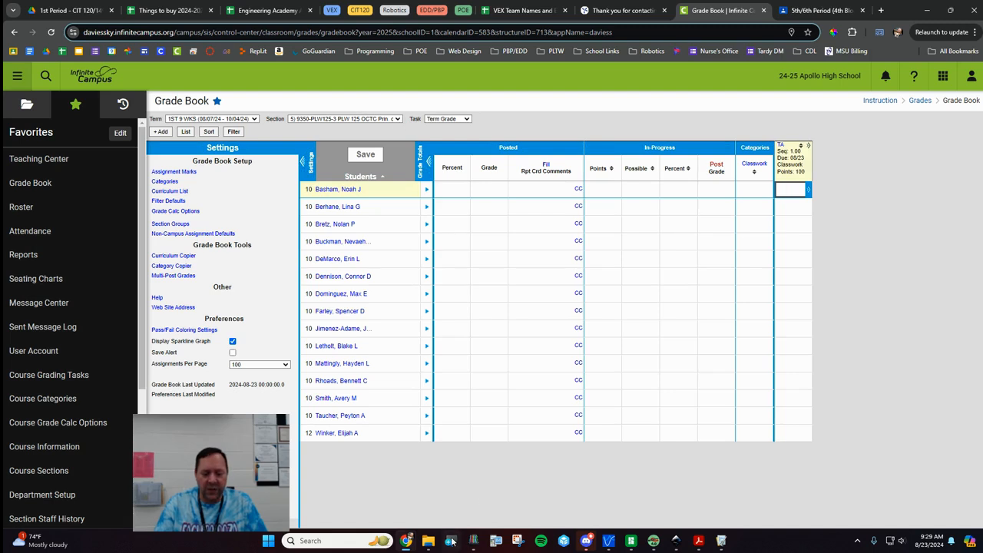
key(super+plus)
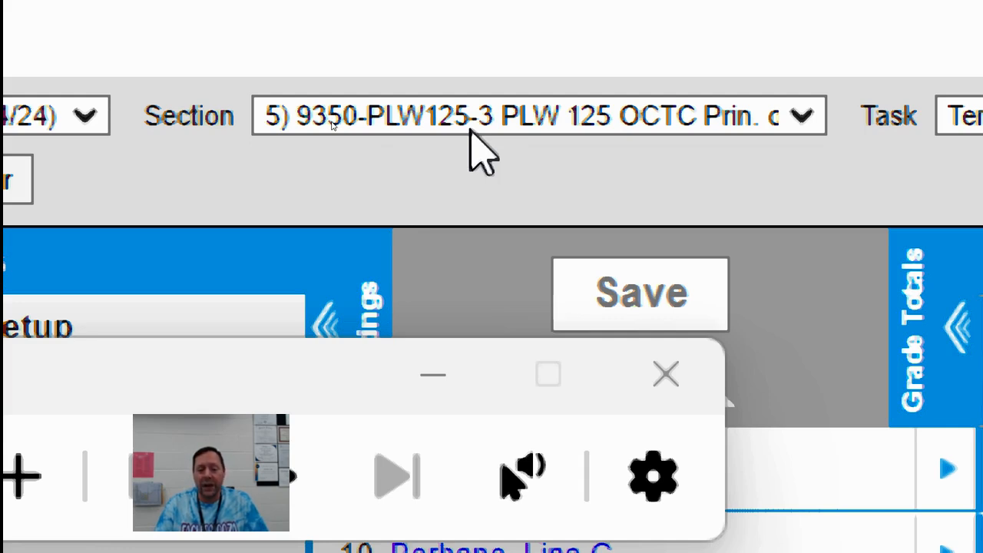
click(614, 376)
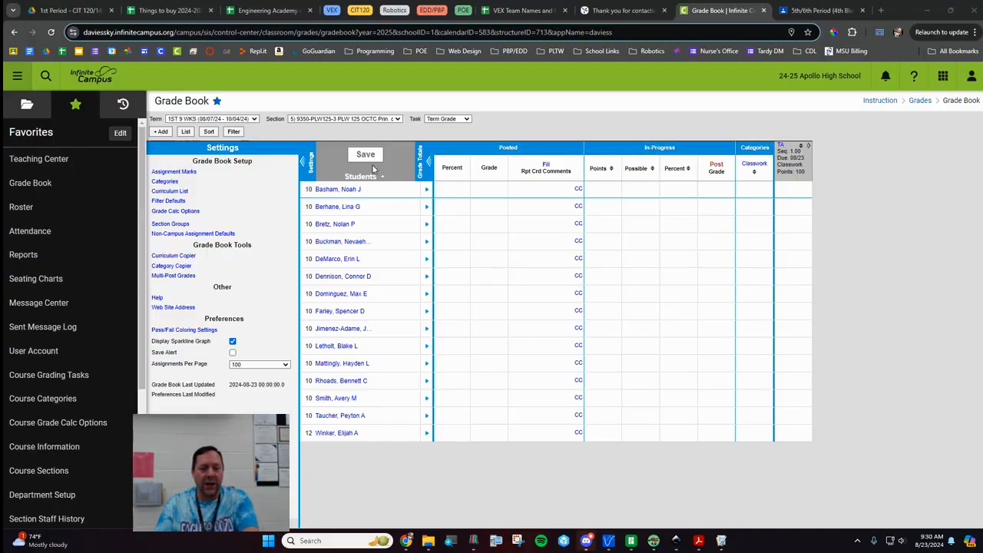
click(837, 10)
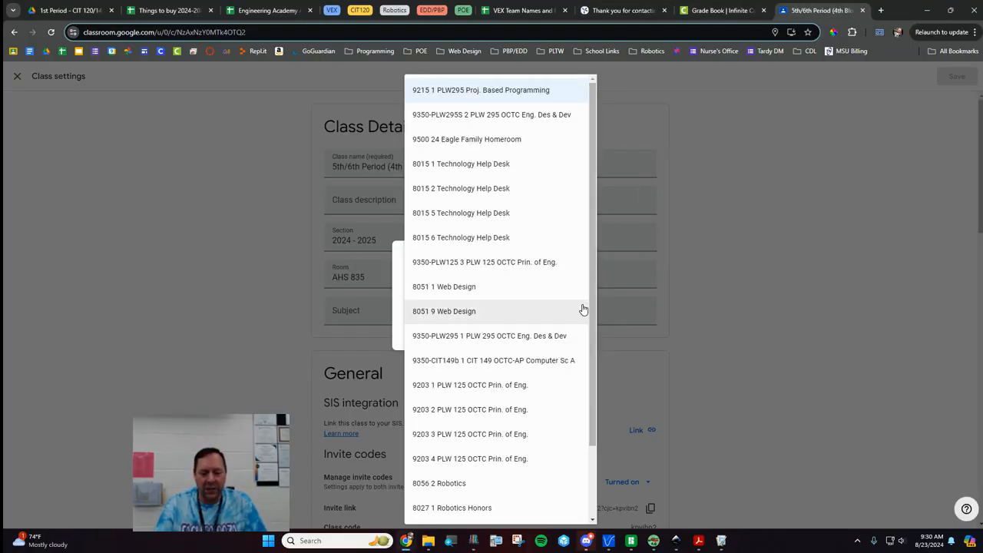
- Link the POE class to the SIS class 9350-PLW125 3 PLW 125 OCTC Prin. of Eng
drag(594, 290, 610, 389)
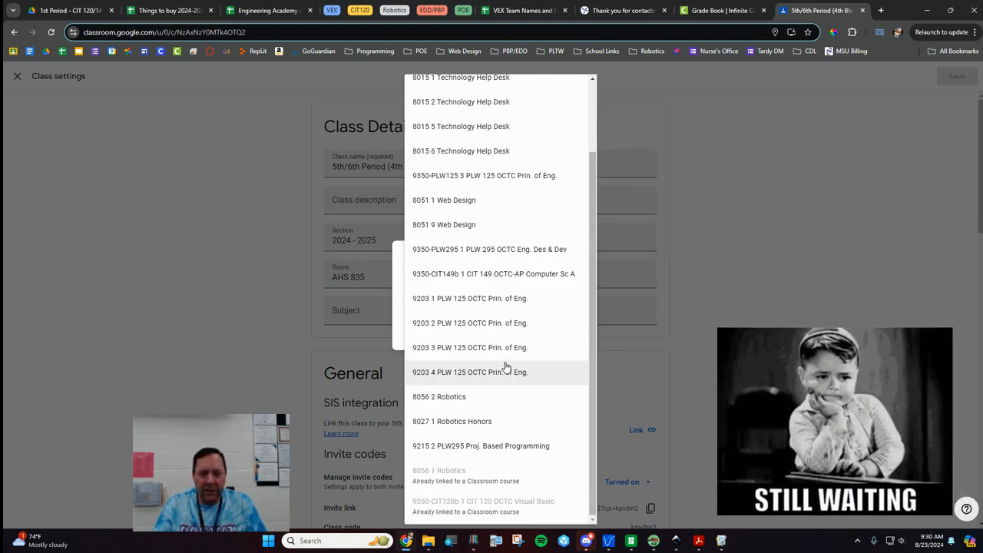
scroll(497, 342, up, 1)
scroll(497, 342, up, 1)
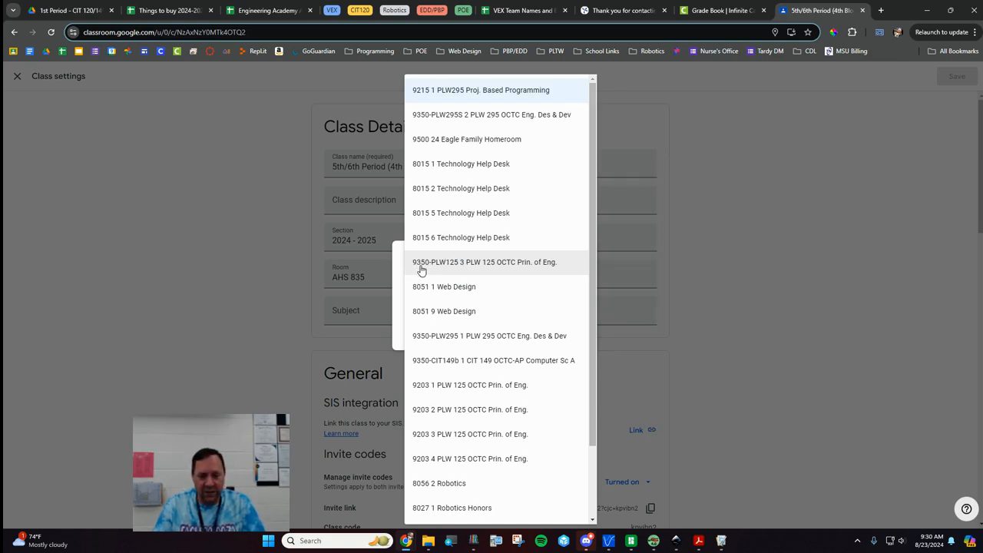
click(463, 273)
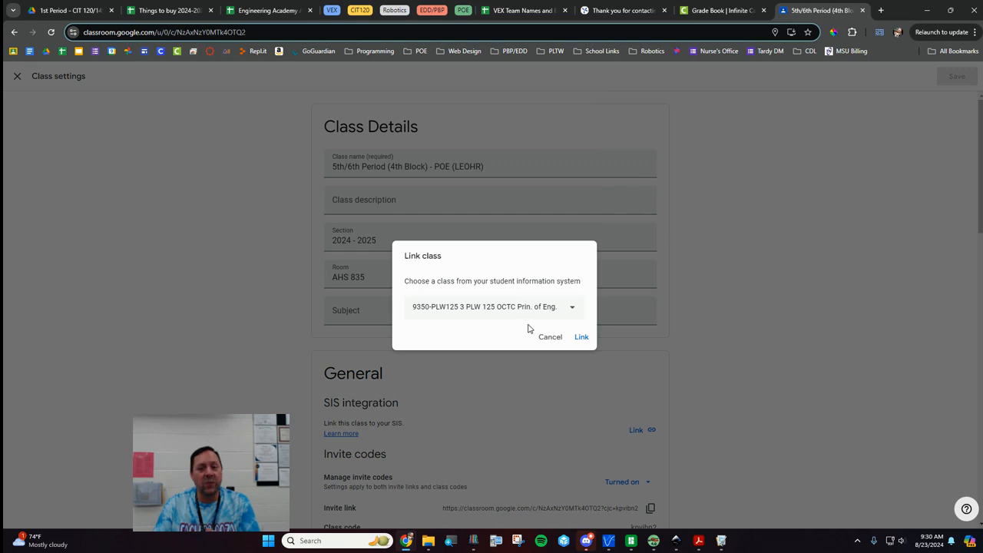
click(581, 336)
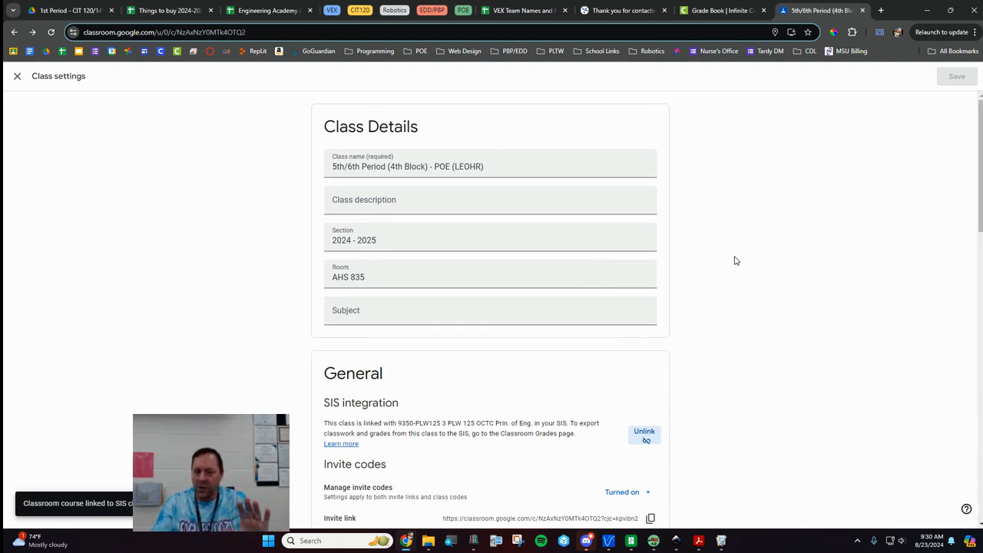
- Check the Infinite Campus grade book, then leave the Google Classroom class settings and open the POE class's grades
click(718, 10)
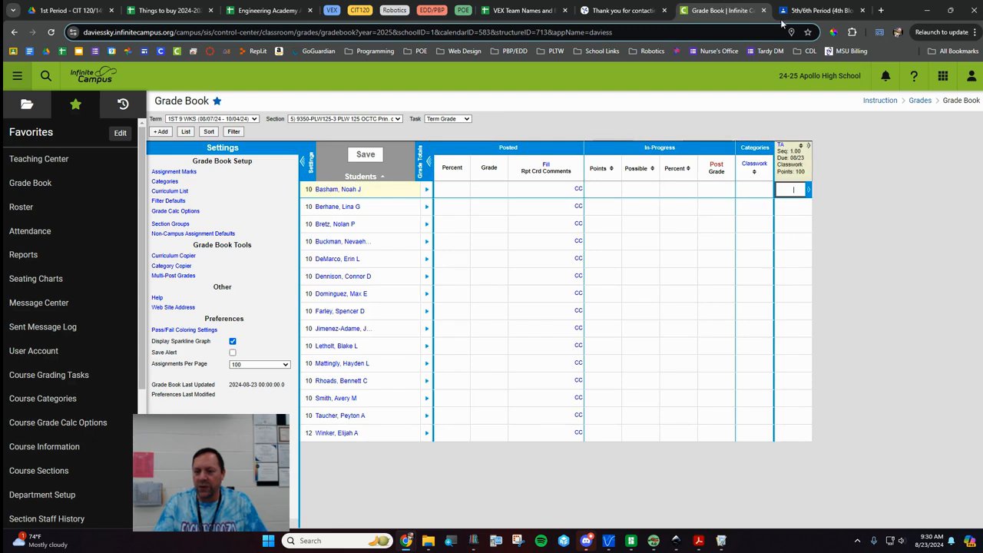
click(820, 10)
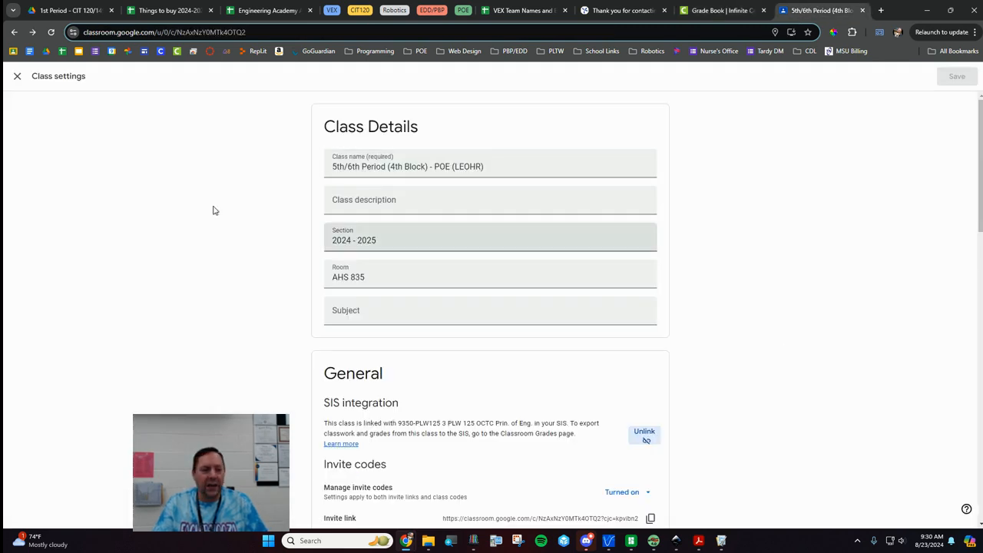
click(19, 75)
click(375, 107)
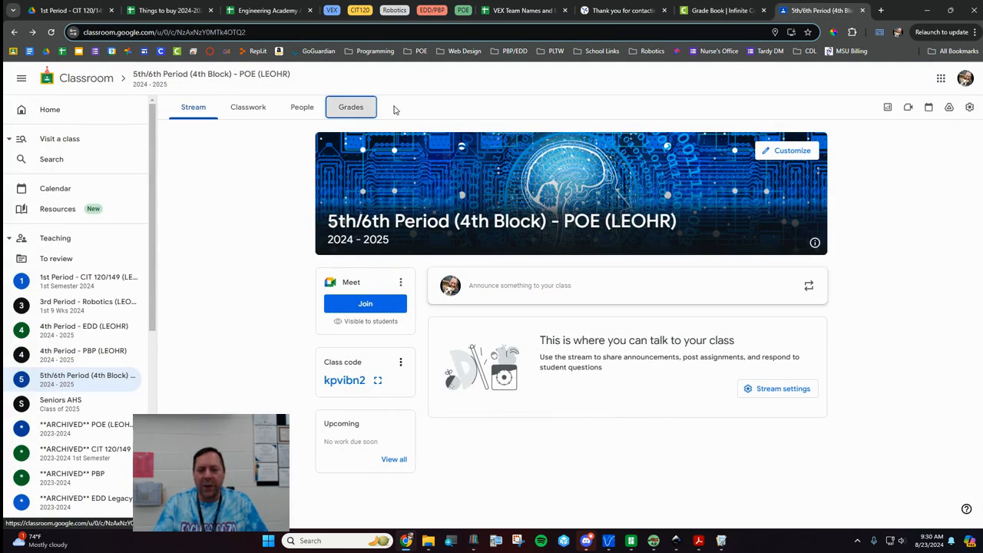
click(929, 136)
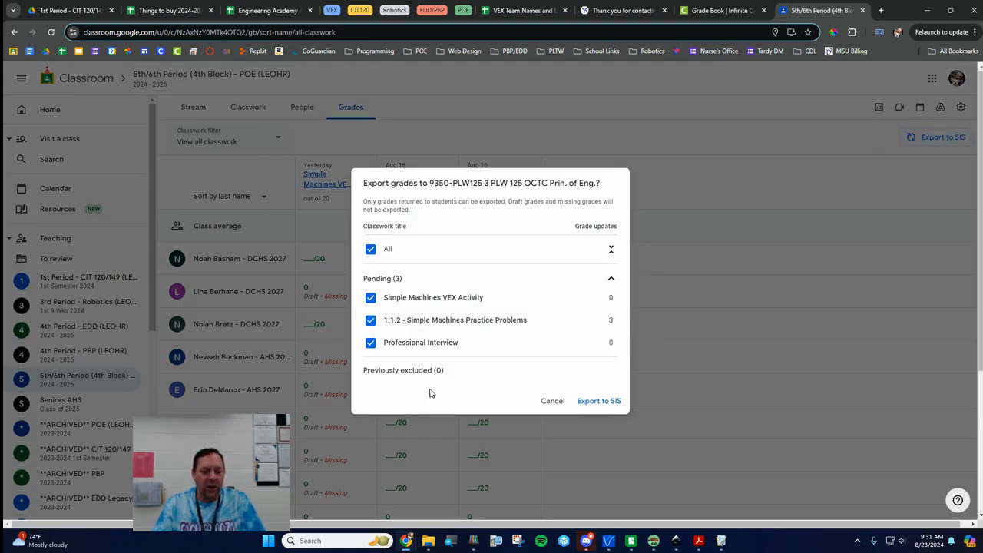
click(370, 342)
click(373, 297)
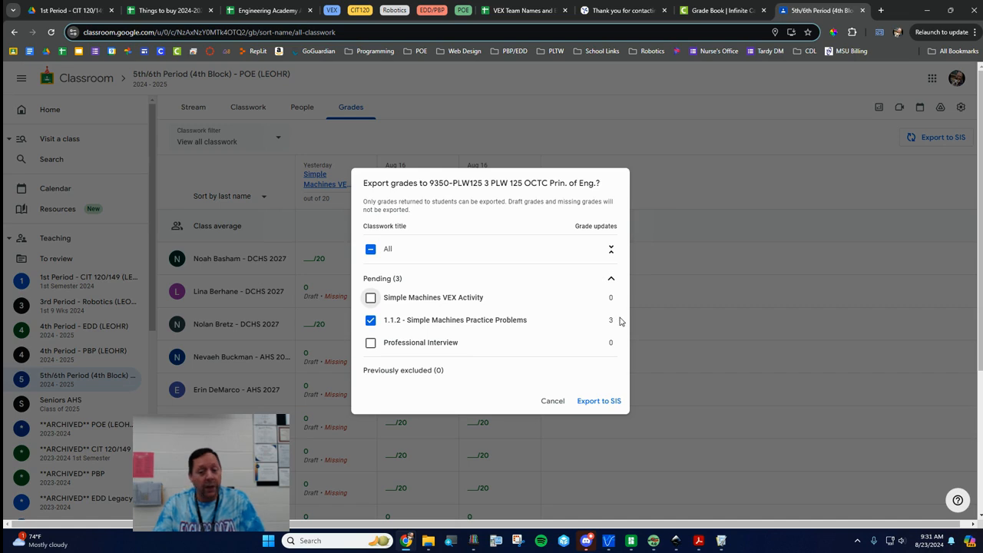
key(Escape)
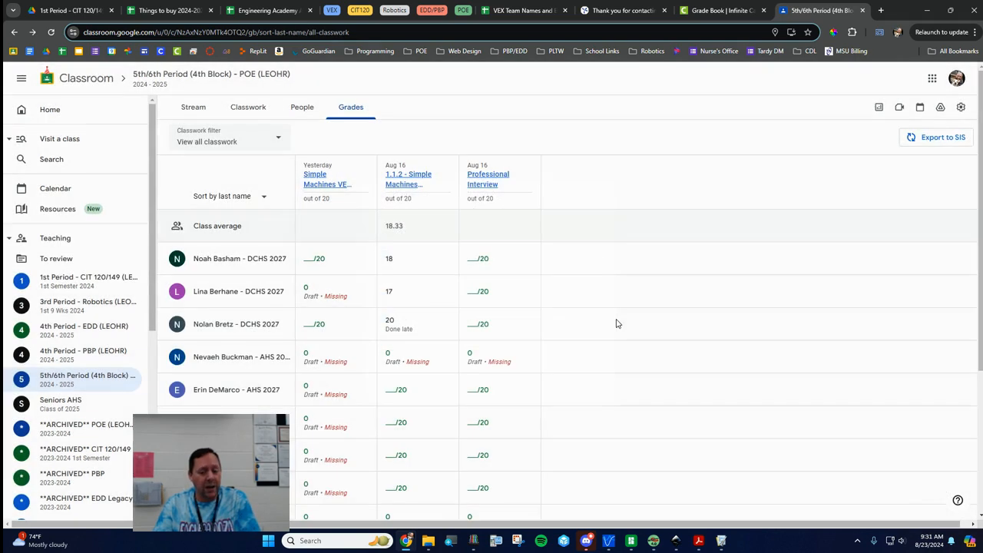
- Export the grades of all pending classwork to the SIS, then switch to Infinite Campus and reload the grade book
click(943, 138)
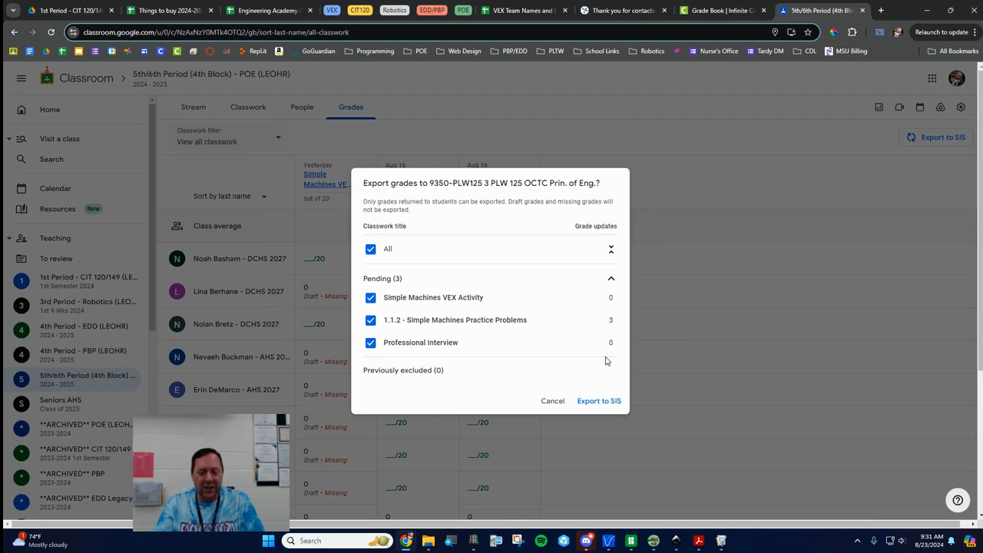
click(598, 402)
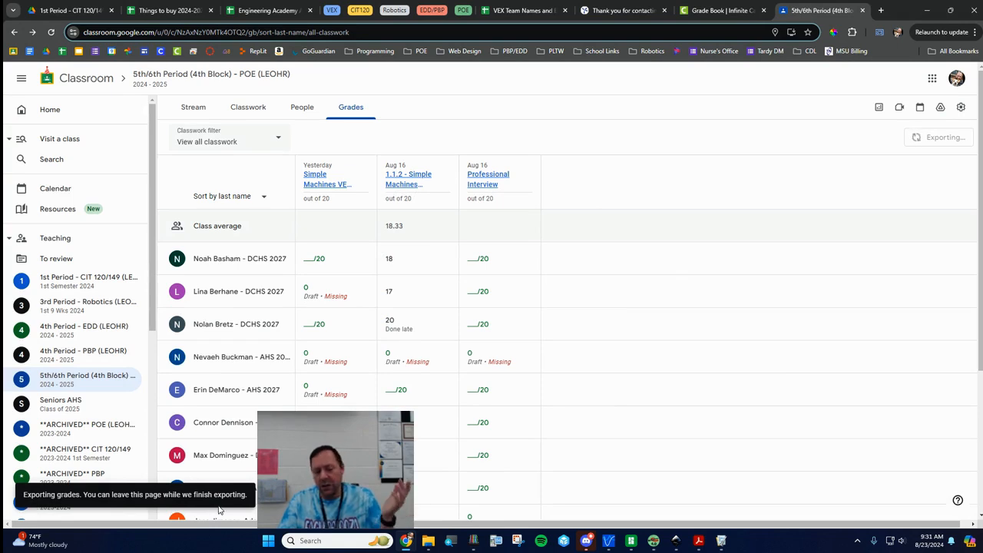
click(721, 10)
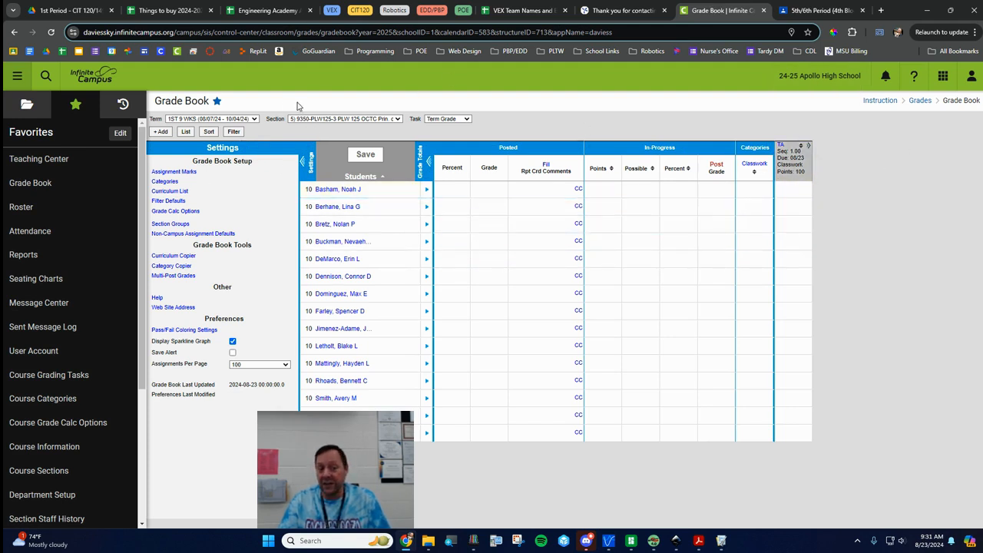
click(61, 37)
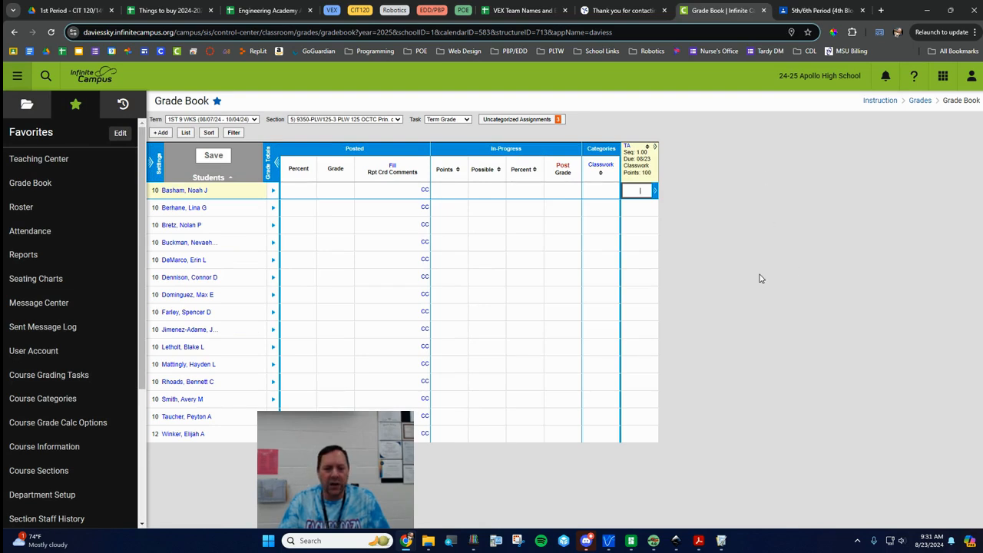
key(super+plus)
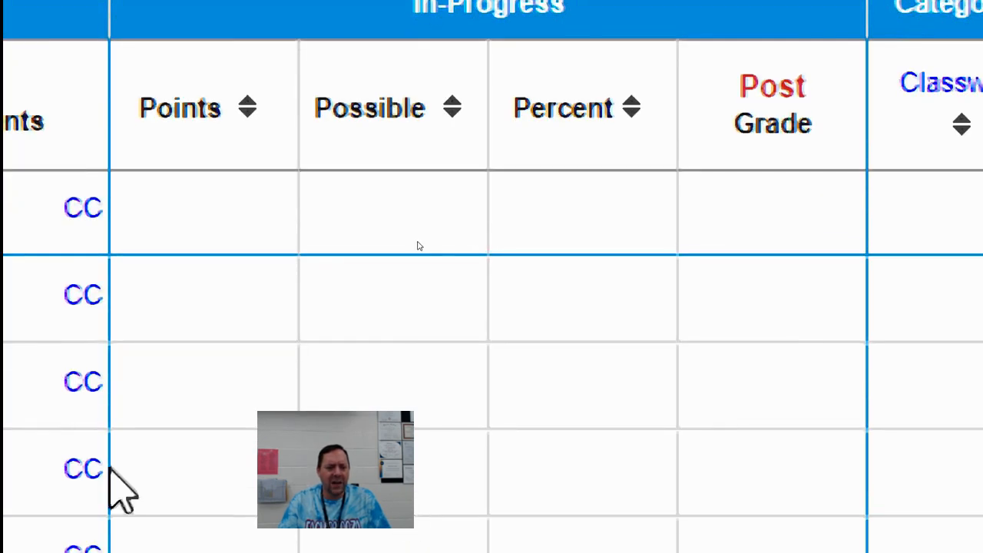
key(super+Escape)
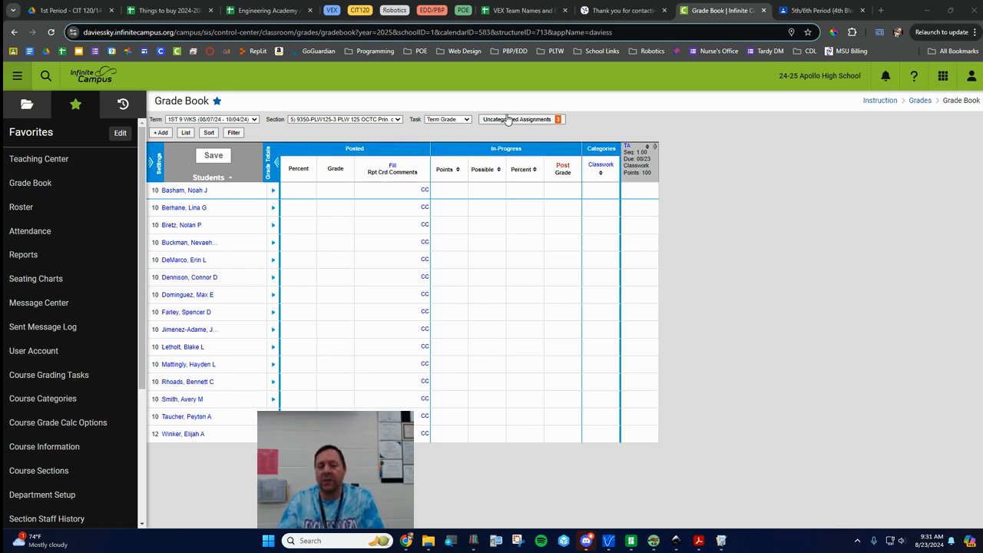
- Set the non-Campus assignment defaults to category Classwork and grading task Term Grade, and save them
click(152, 162)
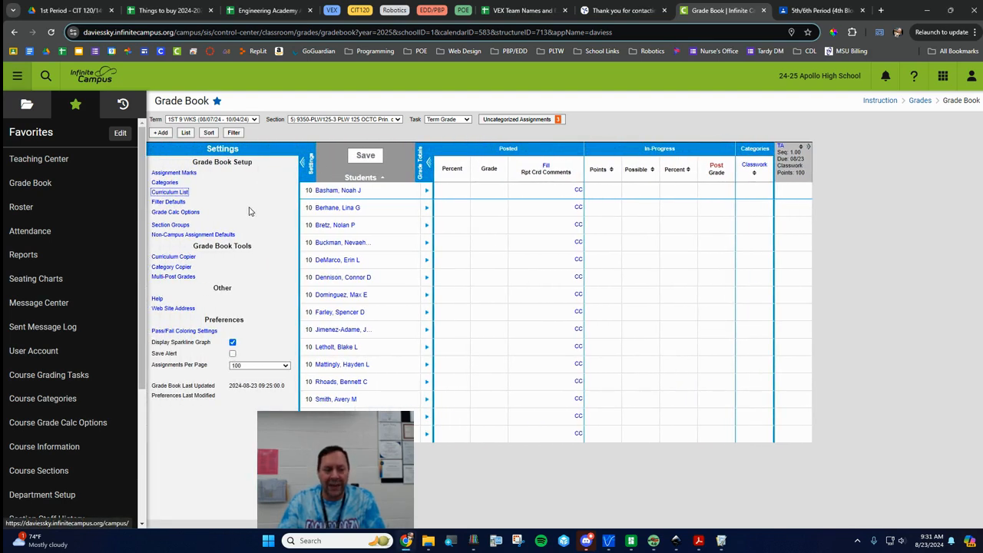
click(193, 236)
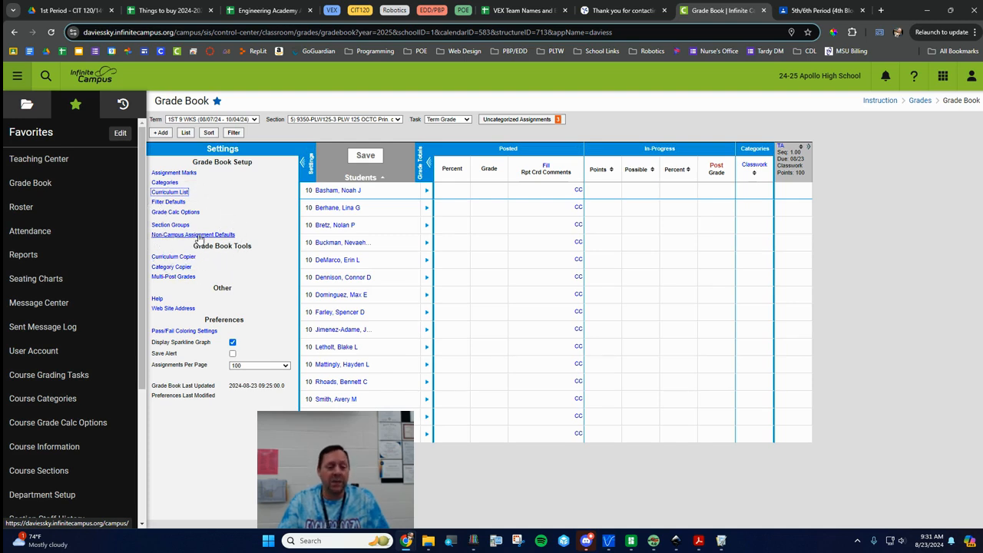
click(193, 235)
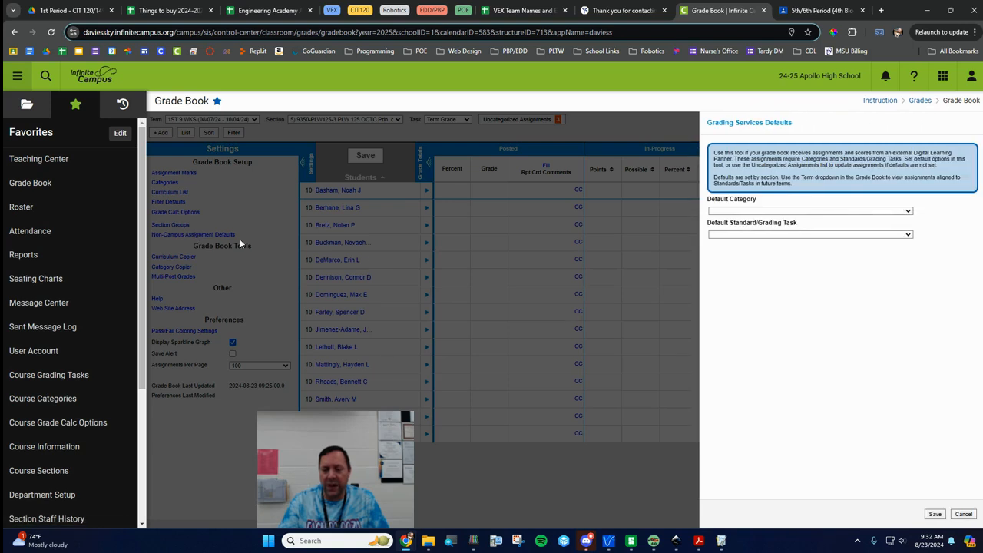
click(777, 212)
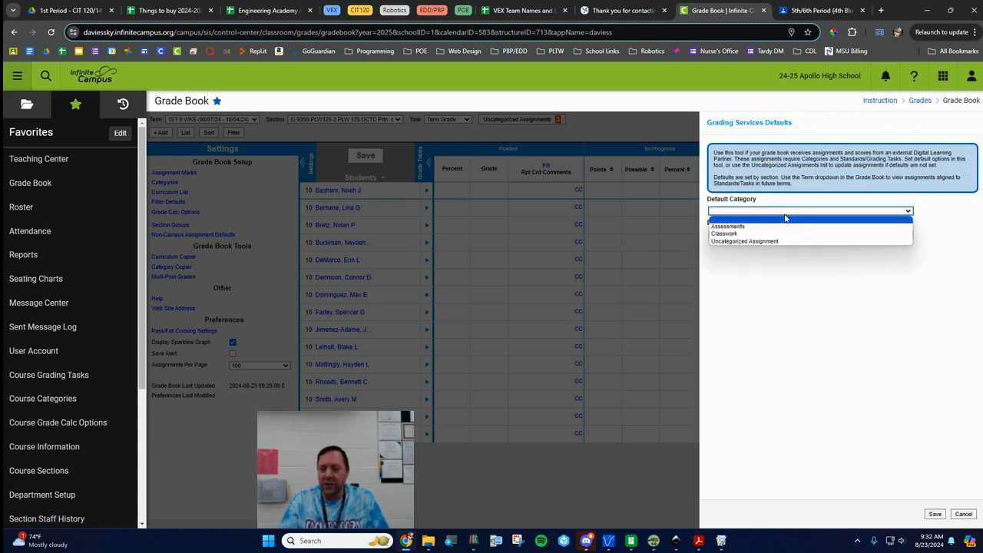
click(742, 234)
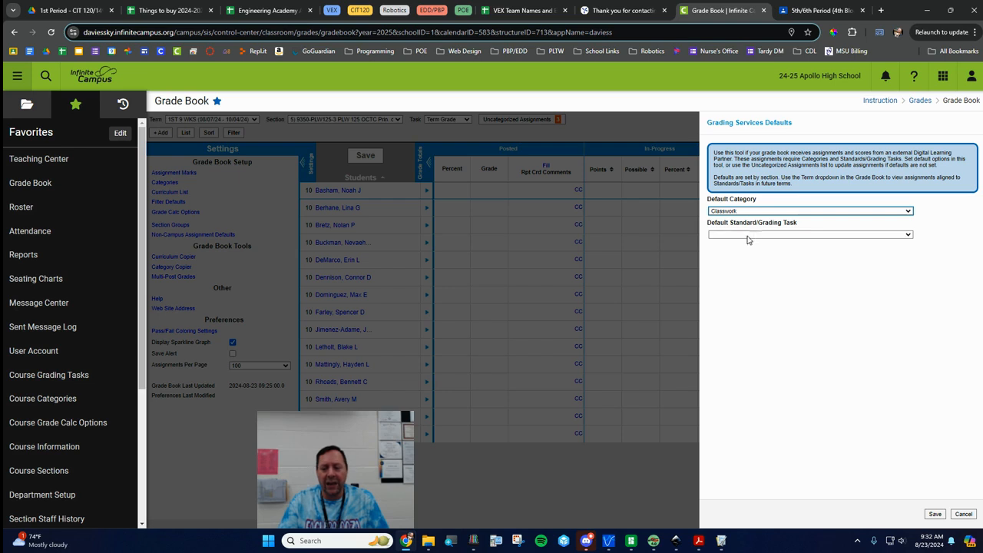
click(746, 237)
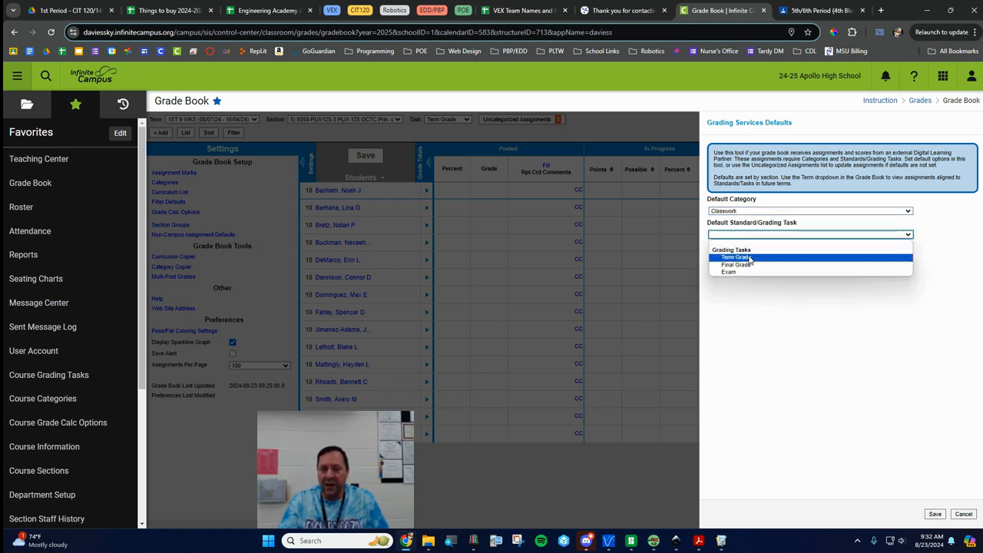
click(754, 260)
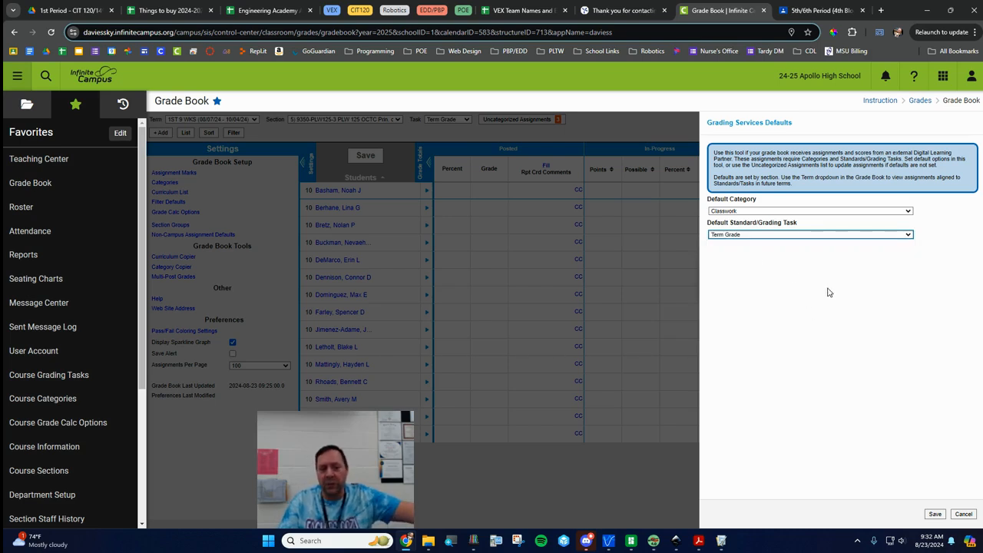
click(935, 514)
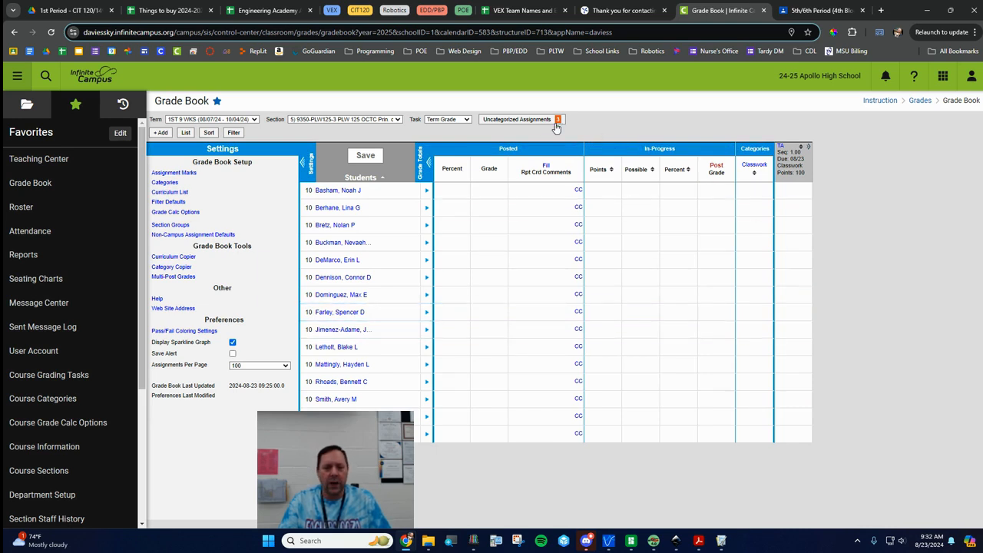
- Align all the uncategorized assignments to the Term Grade task and Classwork category, save them, and return to the grade book
click(528, 122)
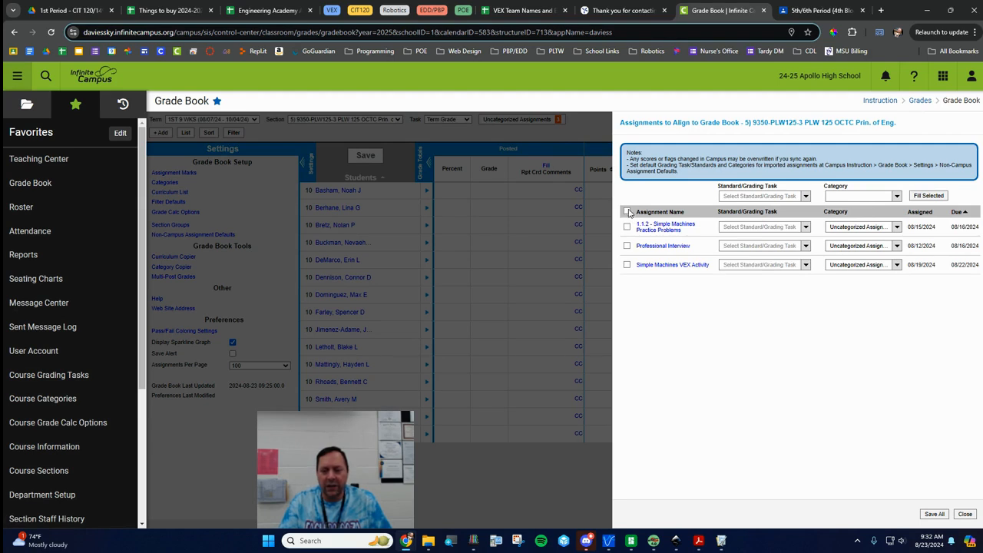
click(809, 198)
click(793, 222)
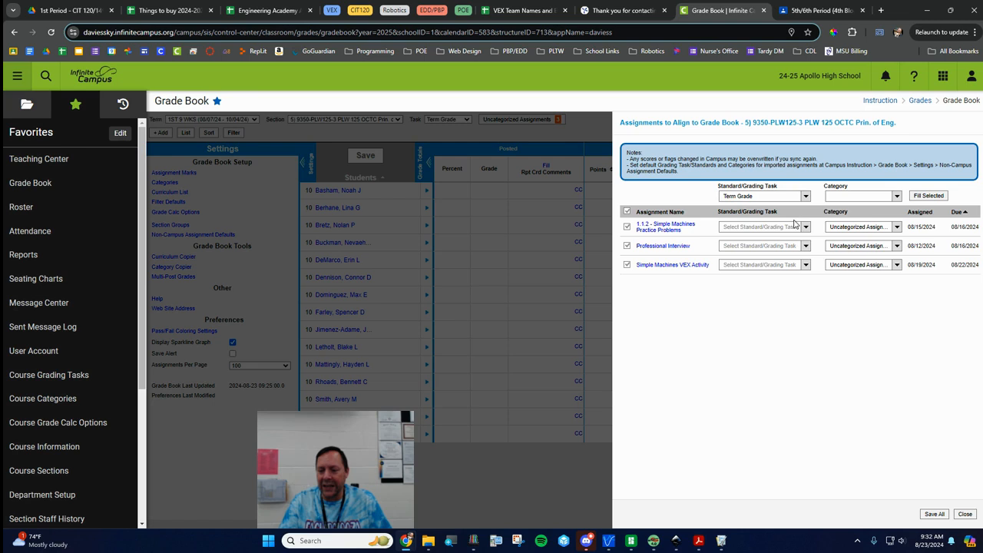
click(861, 198)
click(864, 227)
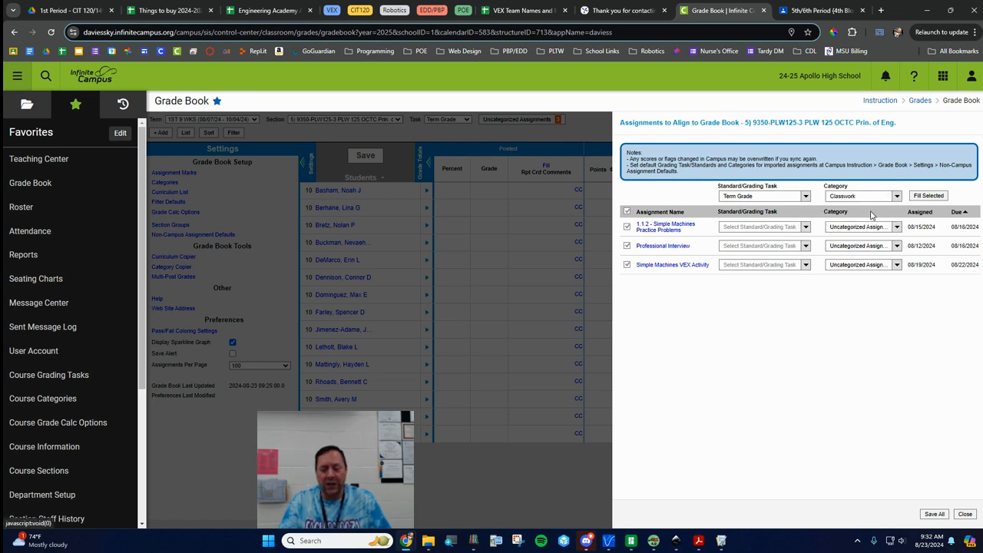
click(928, 196)
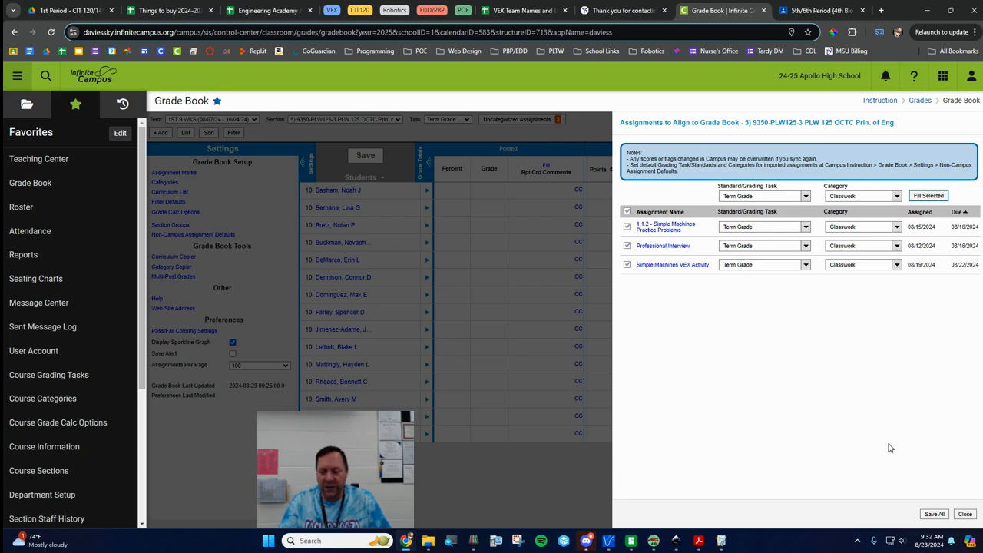
click(933, 515)
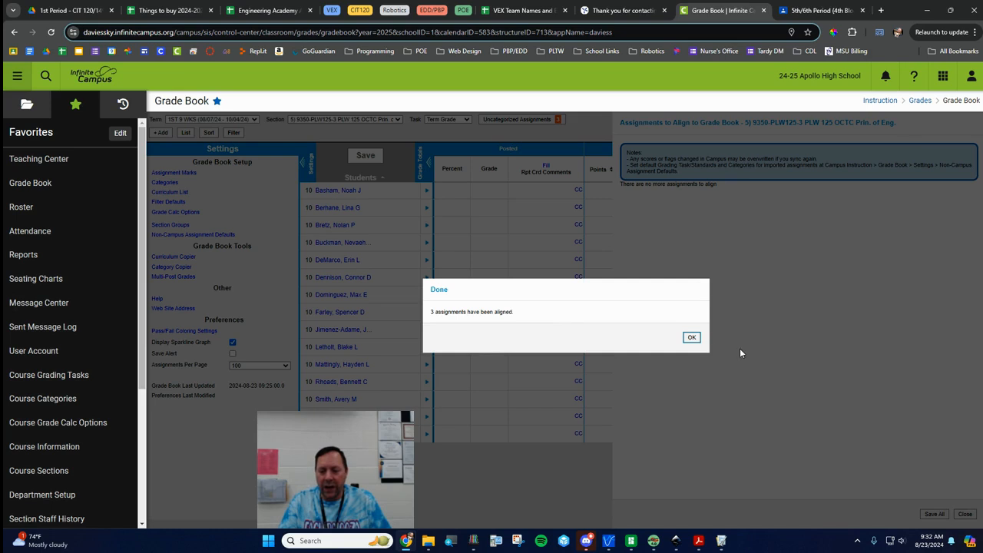
click(690, 337)
click(964, 514)
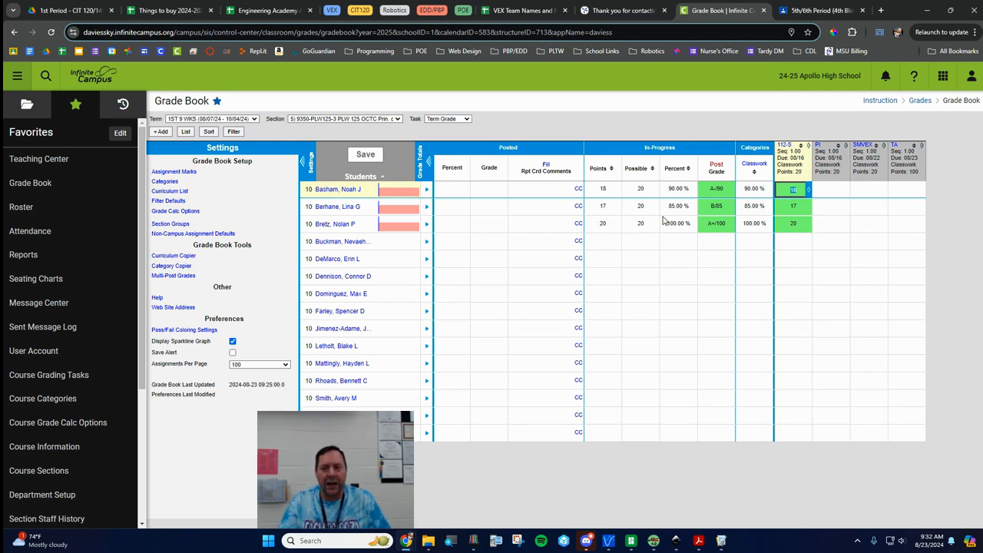
- Switch to Google Classroom and start a new classwork assignment titled "Test Assignment" for the POE class
click(815, 10)
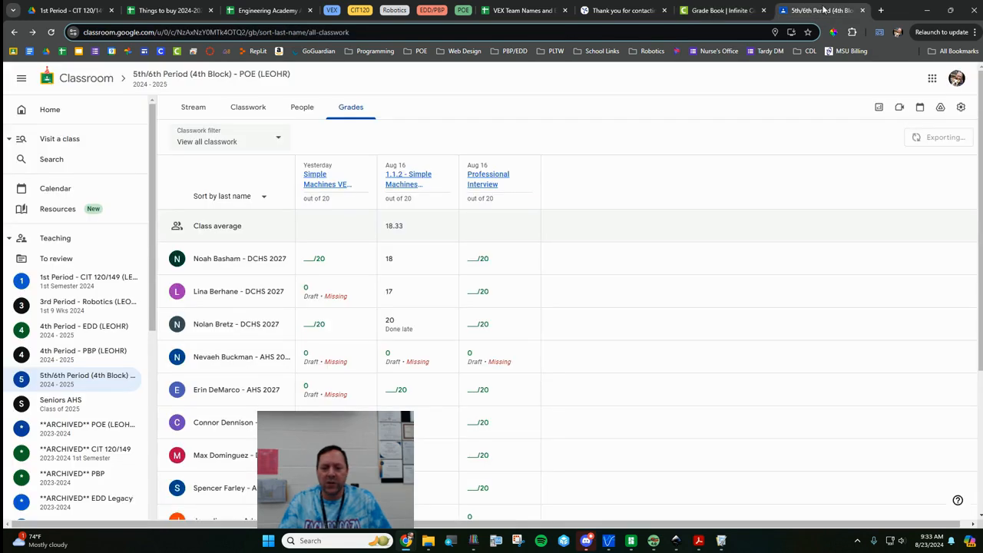
click(234, 110)
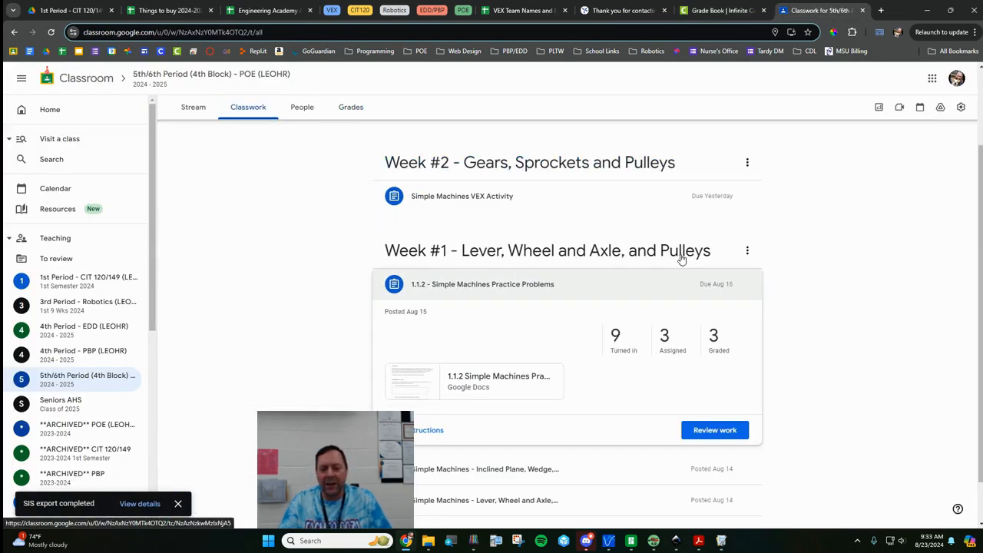
click(421, 142)
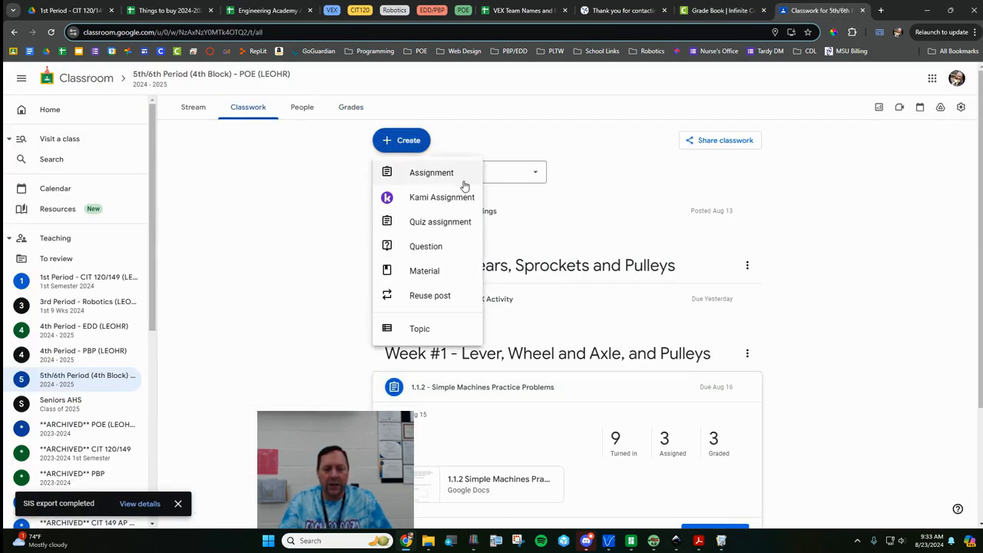
click(461, 175)
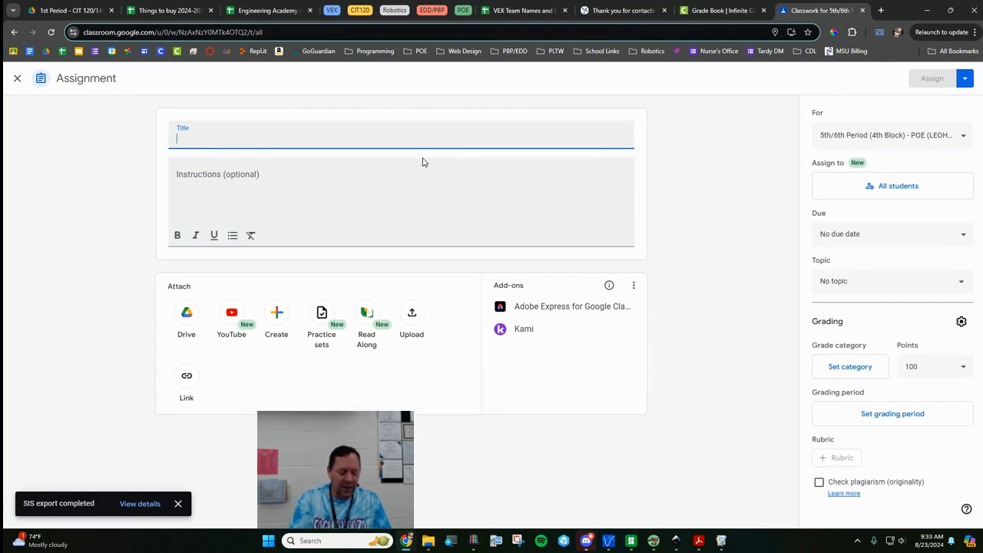
text(Test Assignment)
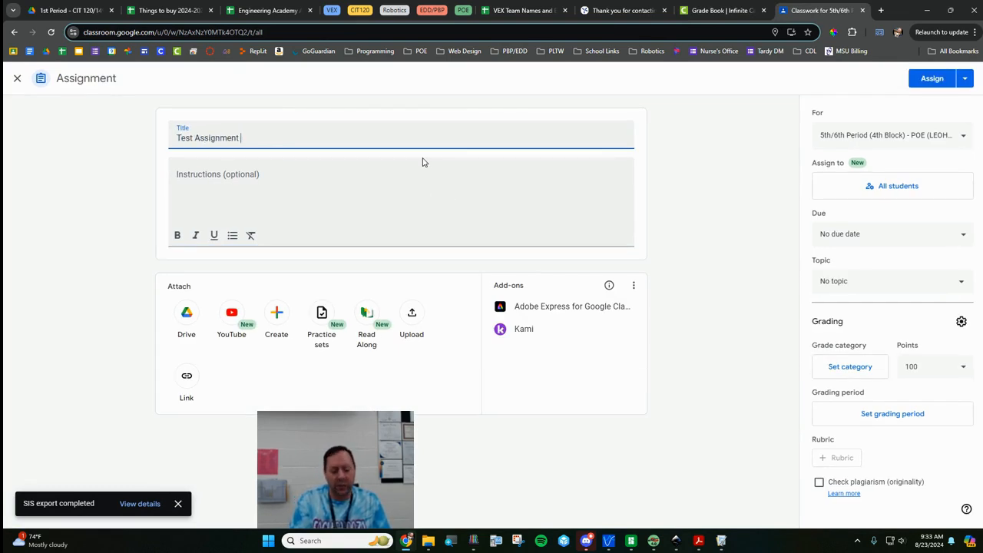
- Complete the assignment title as "Test Assignment #2" and set its due date to August 22, 2024
click(866, 233)
click(876, 274)
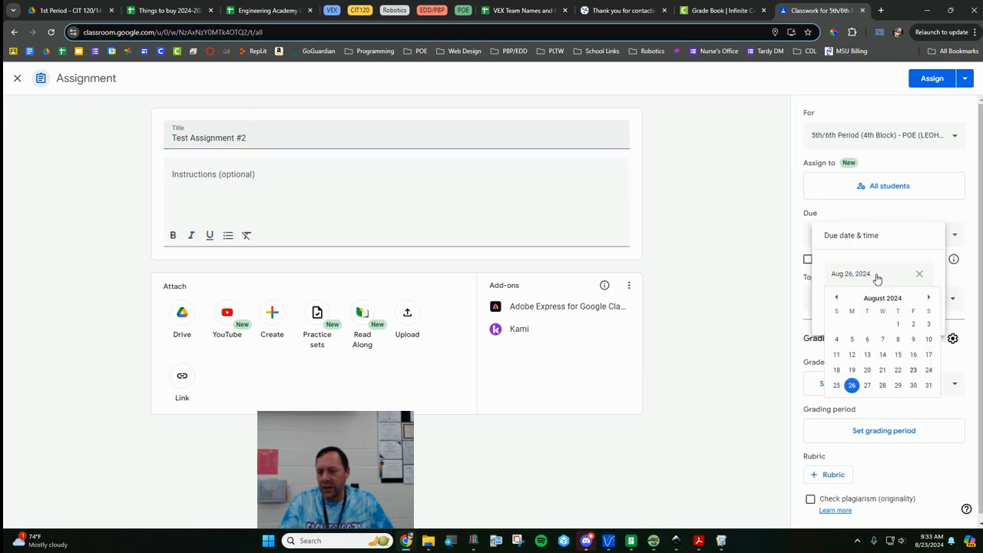
click(897, 370)
click(803, 307)
click(803, 307)
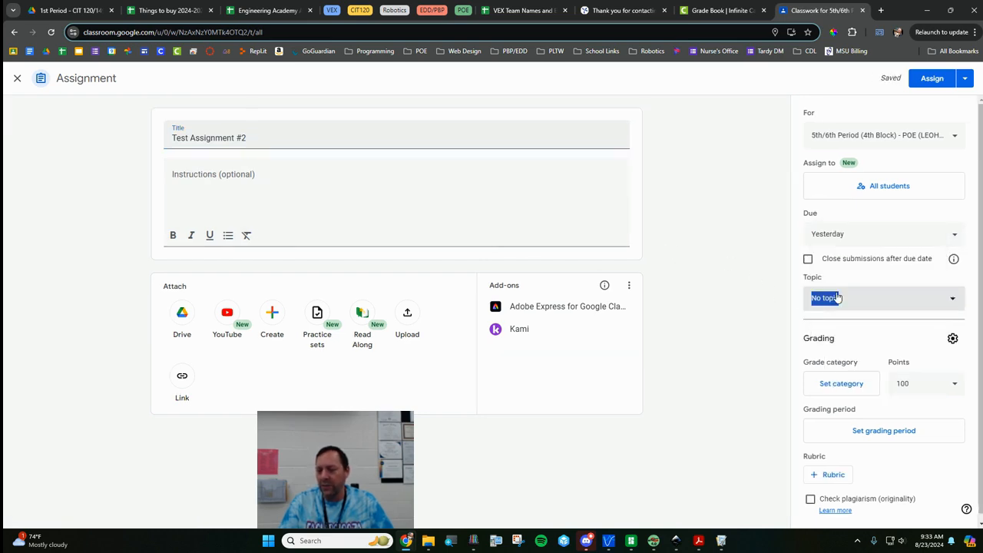
- Make the assignment worth 10 points and assign it to the class
click(907, 392)
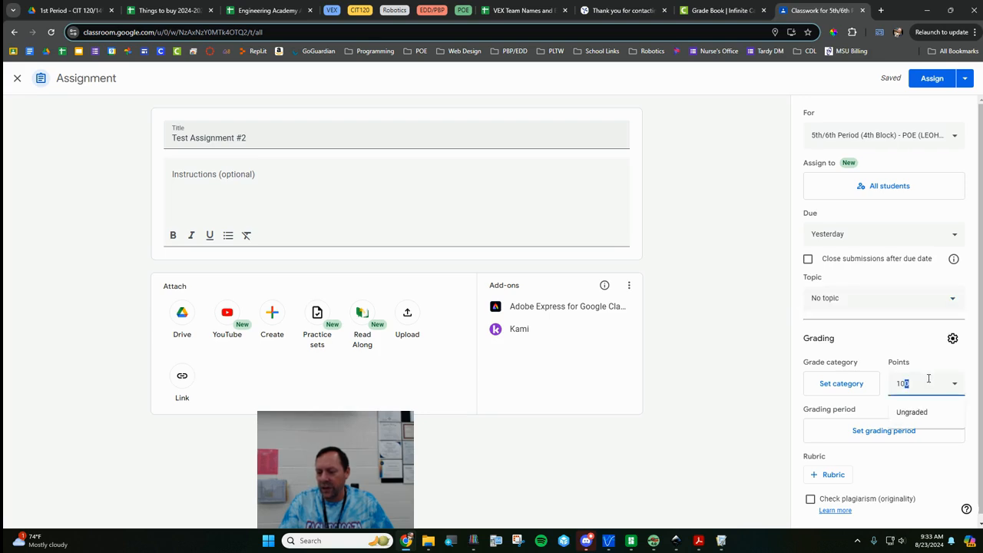
key(BackSpace)
click(691, 293)
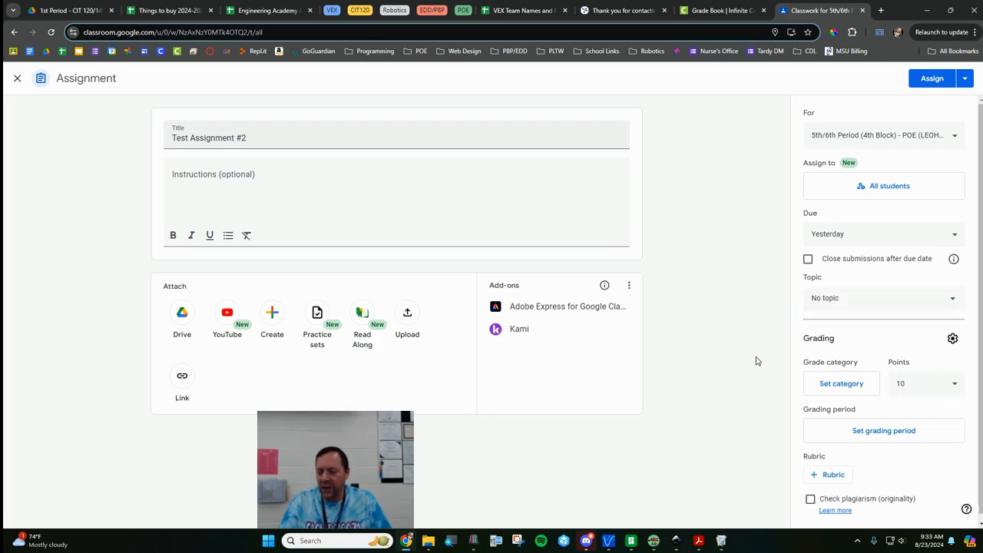
click(932, 78)
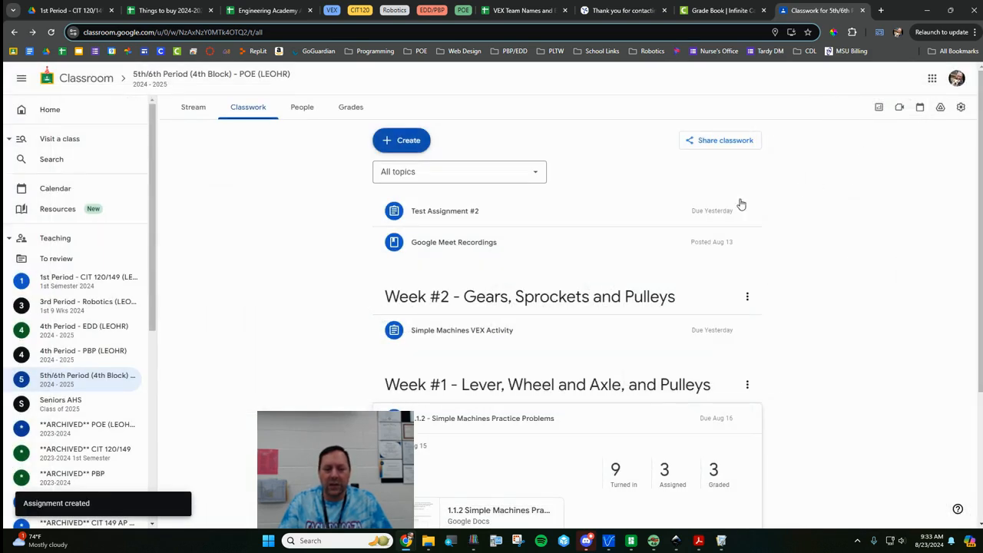
- Open the student work for Test Assignment #2, give the first listed student 5 out of 10, and return the grade
click(636, 213)
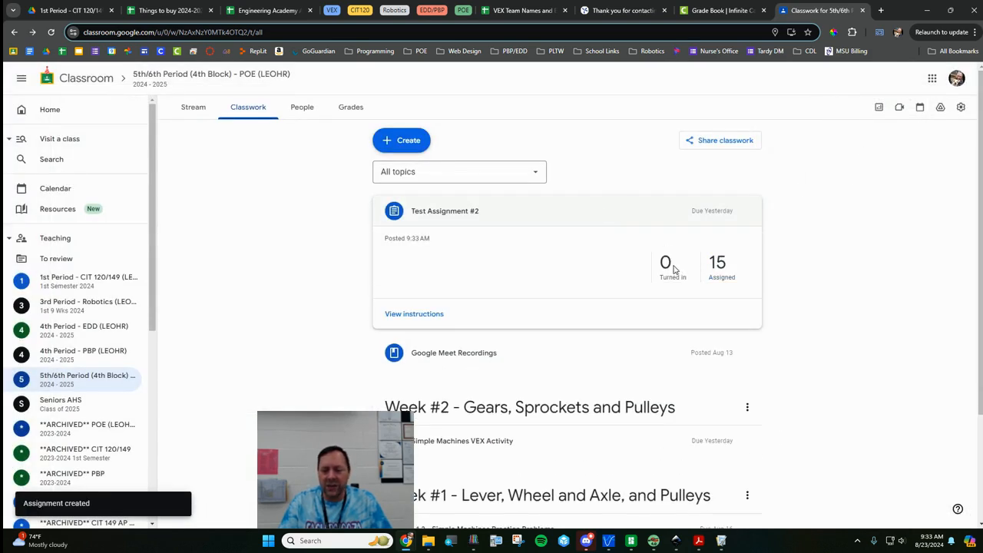
click(432, 314)
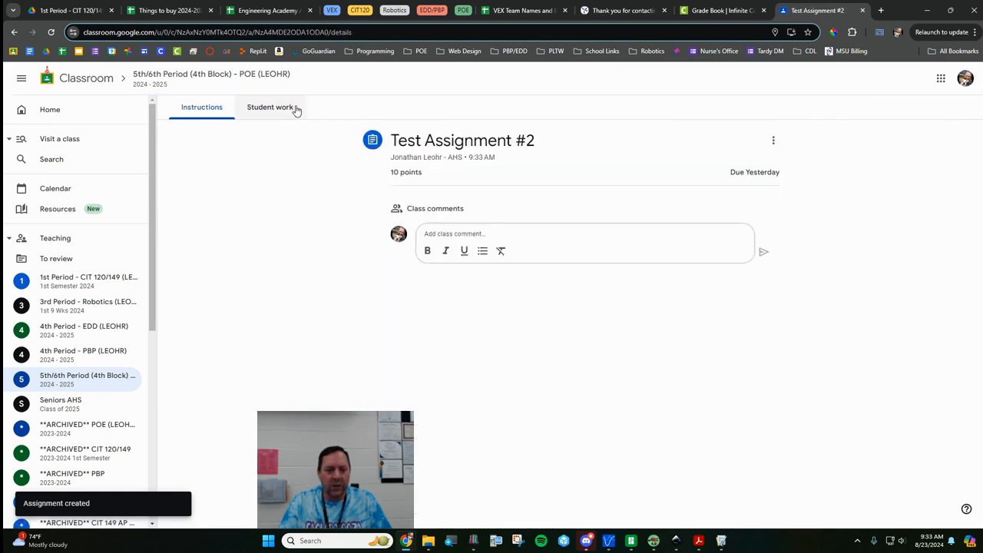
click(290, 116)
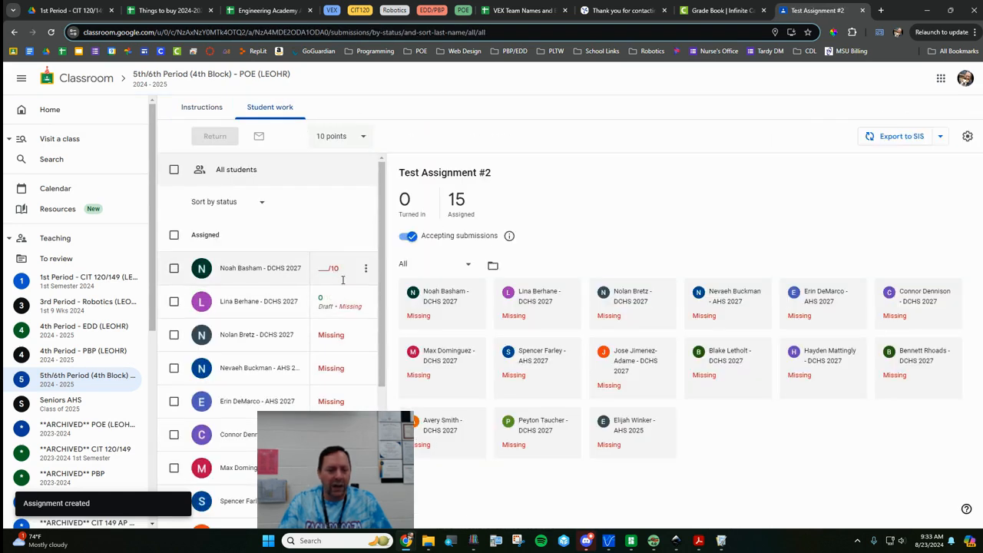
click(323, 269)
text(5)
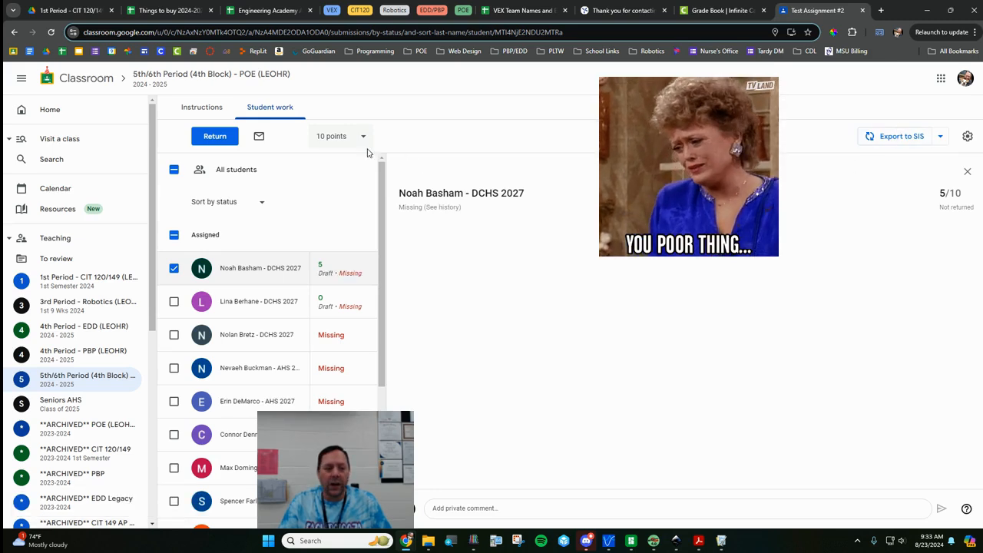
click(215, 136)
key(Return)
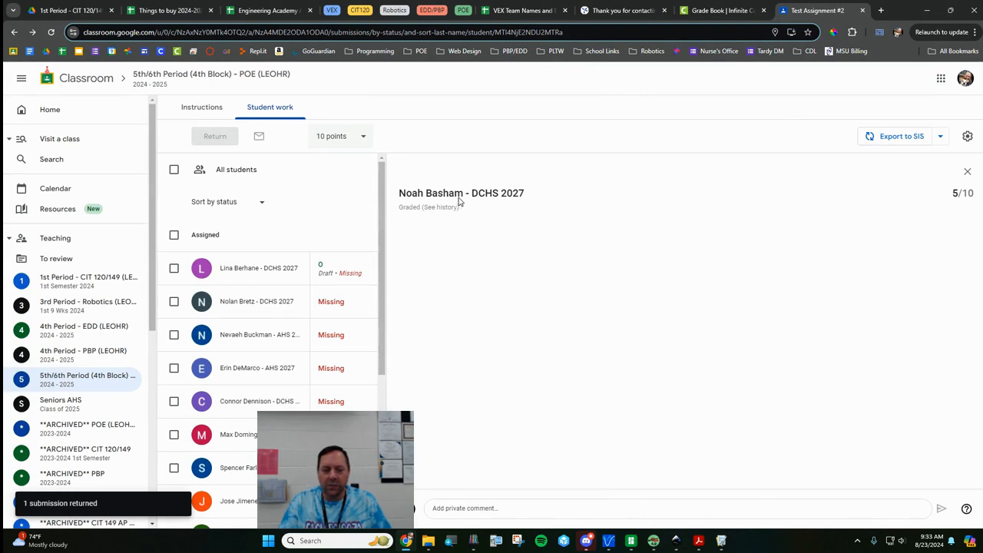
- Export the Test Assignment #2 grades to the SIS, then switch to Infinite Campus and reload the grade book
click(892, 138)
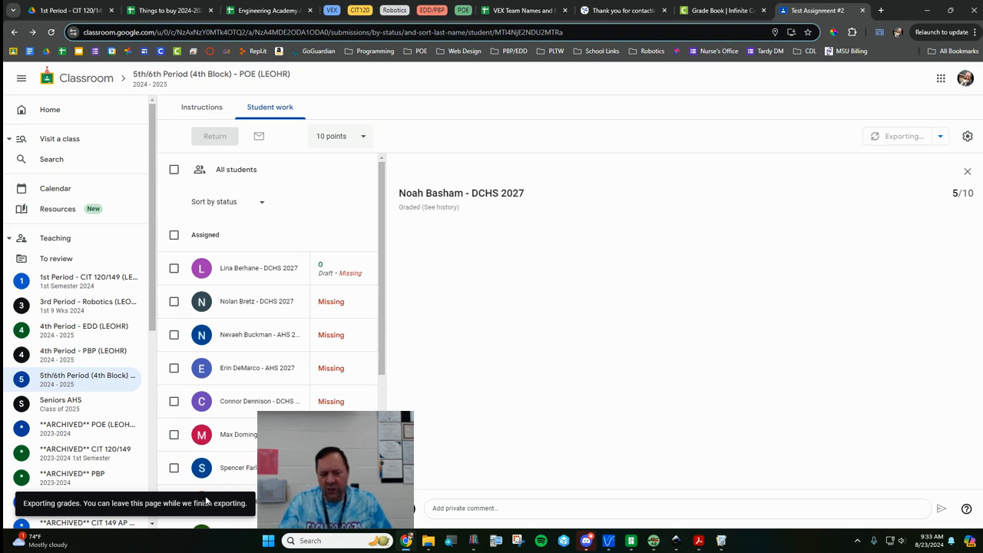
click(713, 12)
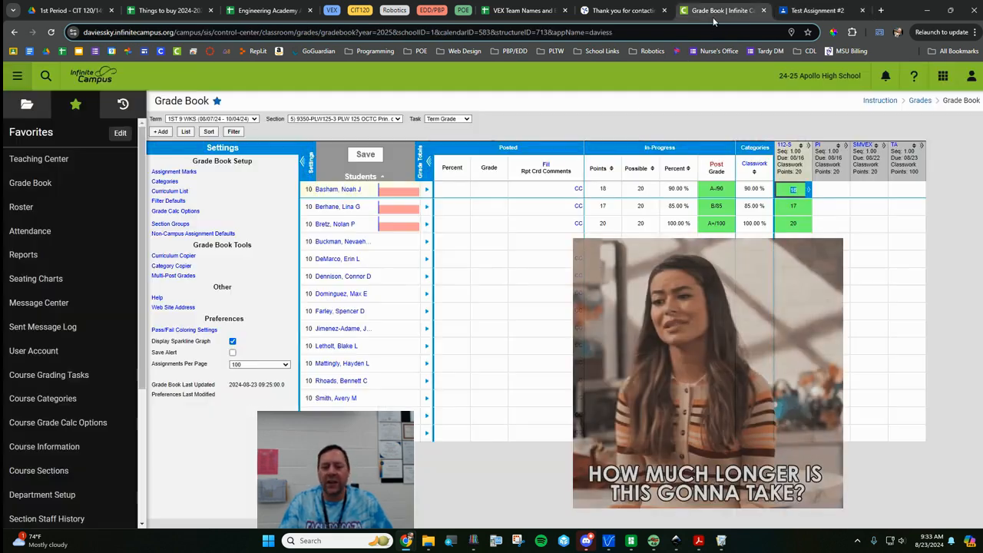
click(51, 32)
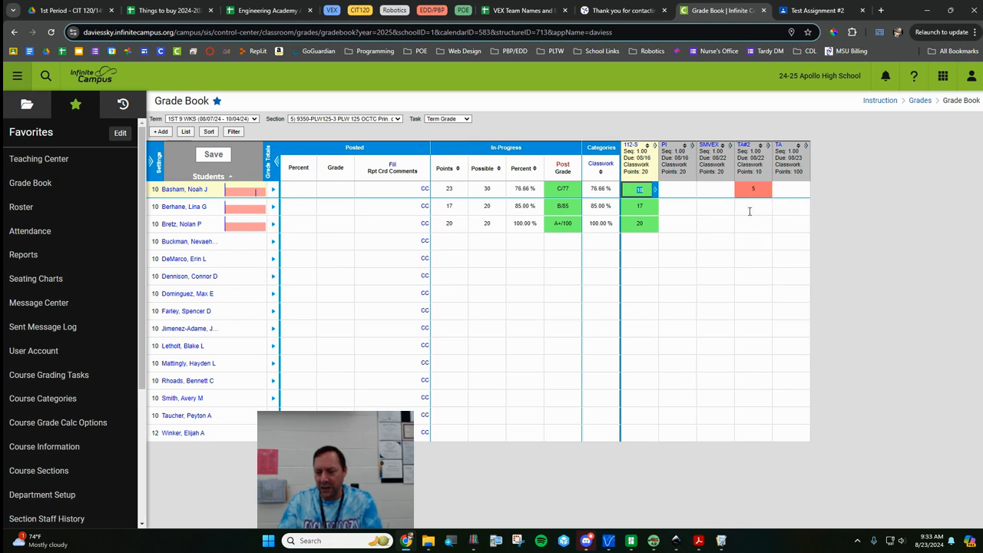
- Open the imported TA#2 assignment for editing and examine its abbreviation, grading settings and available categories
click(743, 145)
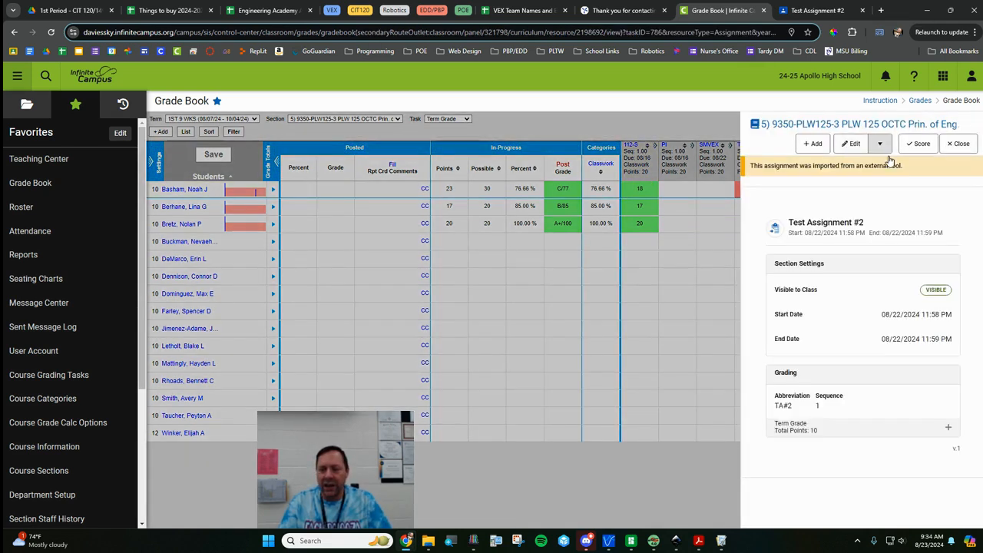
click(852, 144)
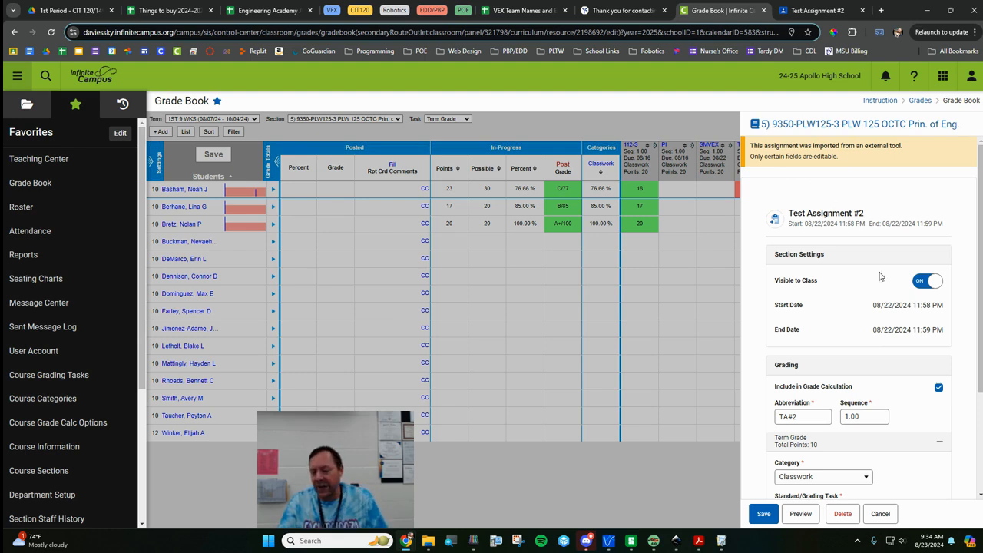
click(814, 415)
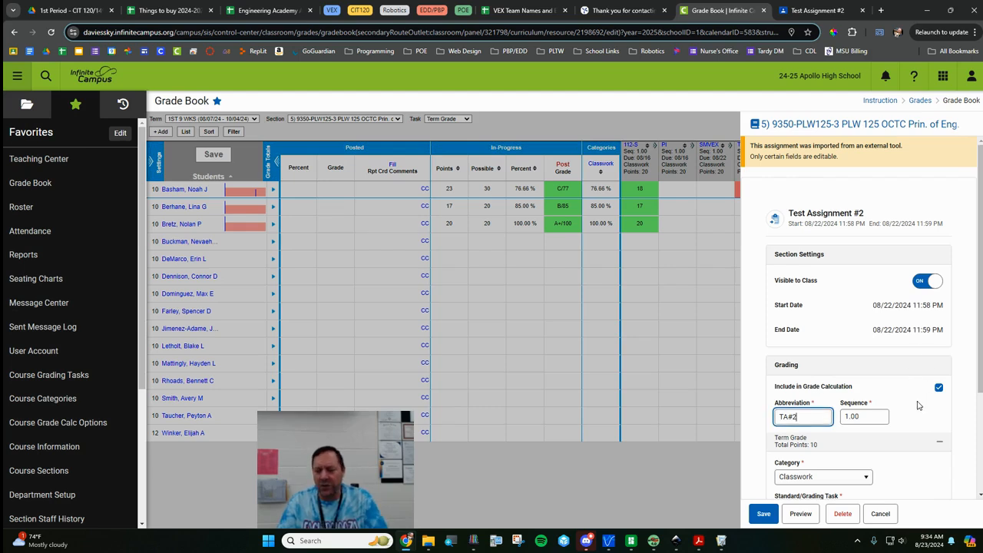
scroll(918, 405, down, 2)
click(846, 336)
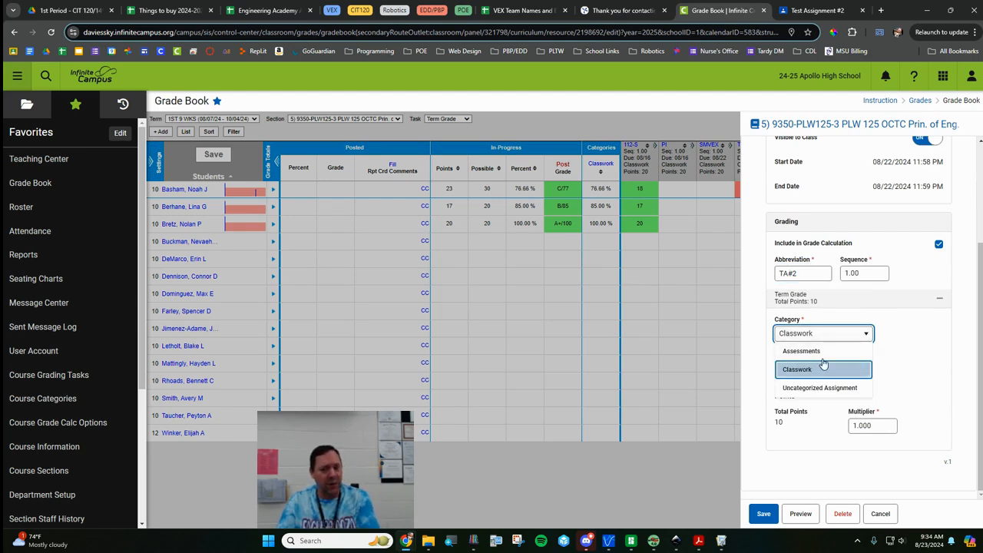
click(901, 355)
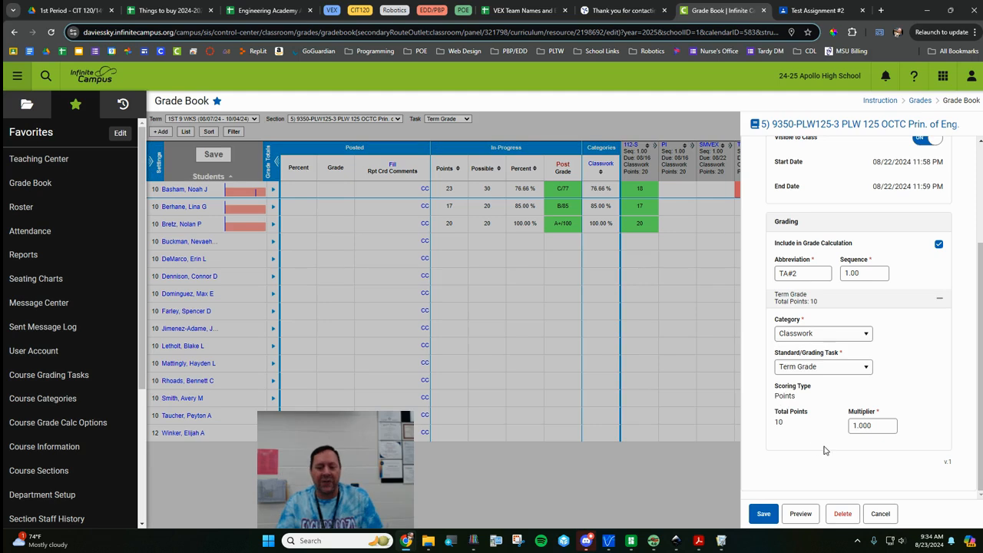
- Delete the imported Test Assignment #2 from the grade book and close its panel
click(857, 514)
click(551, 333)
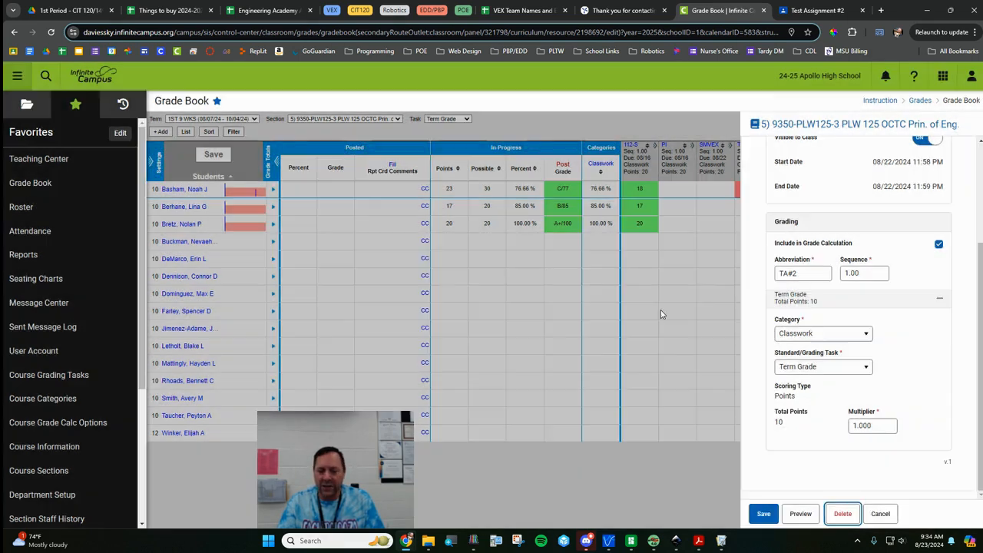
click(968, 128)
click(959, 146)
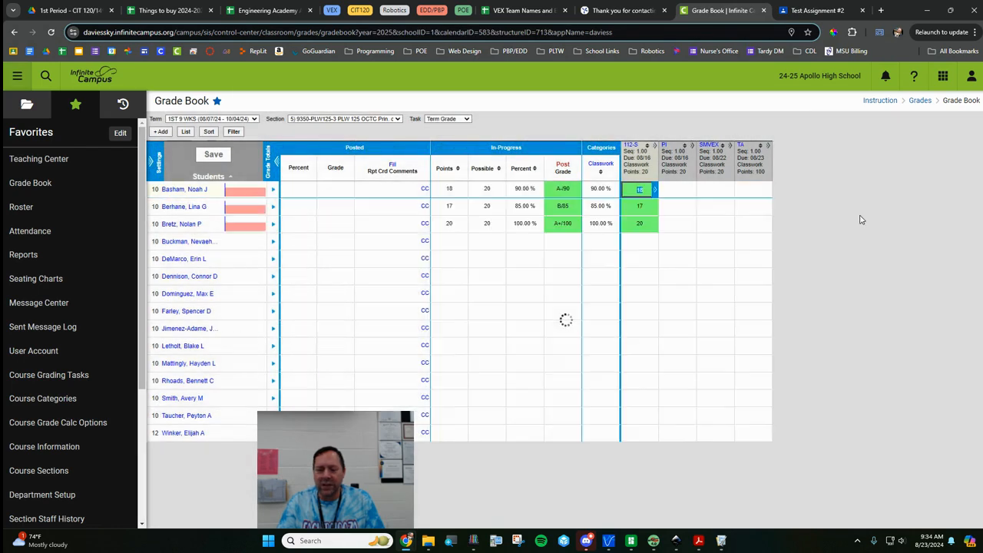
- Switch to Google Classroom and delete Test Assignment #2 from the POE class's classwork
click(814, 10)
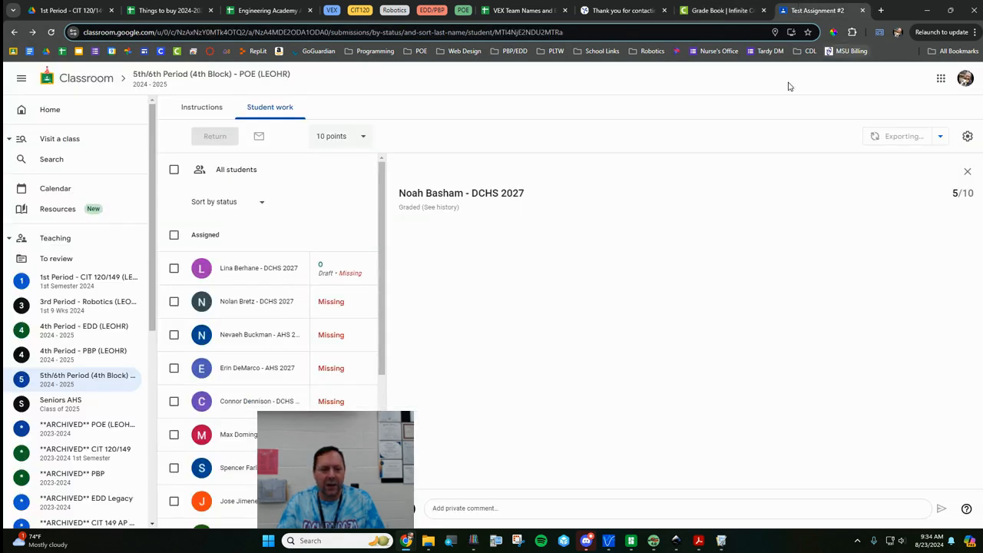
click(244, 76)
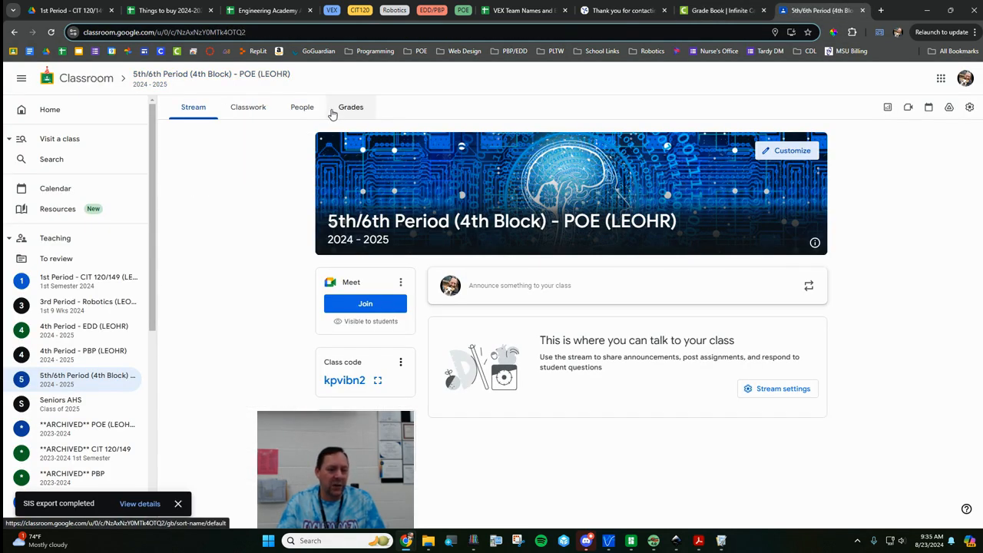
click(250, 107)
click(745, 212)
click(730, 248)
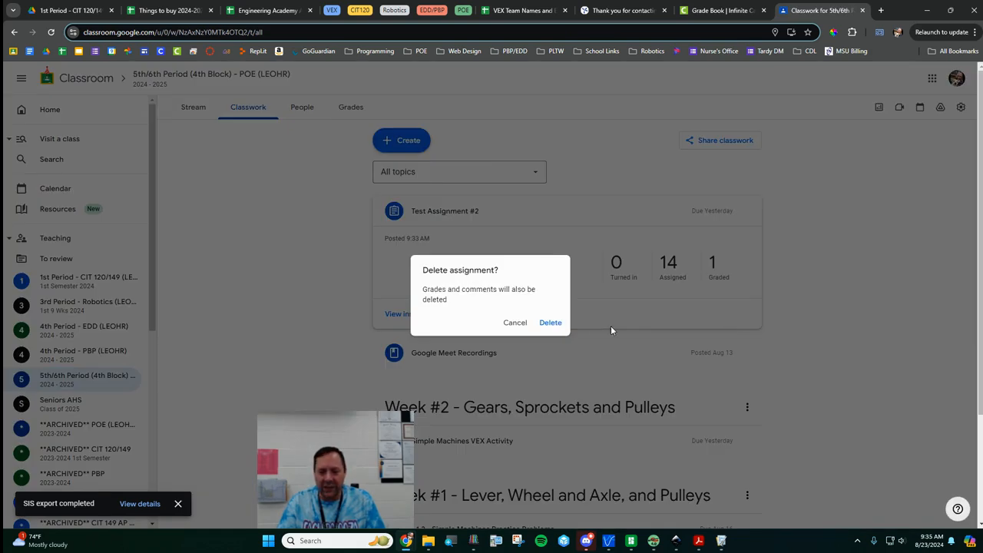
click(550, 323)
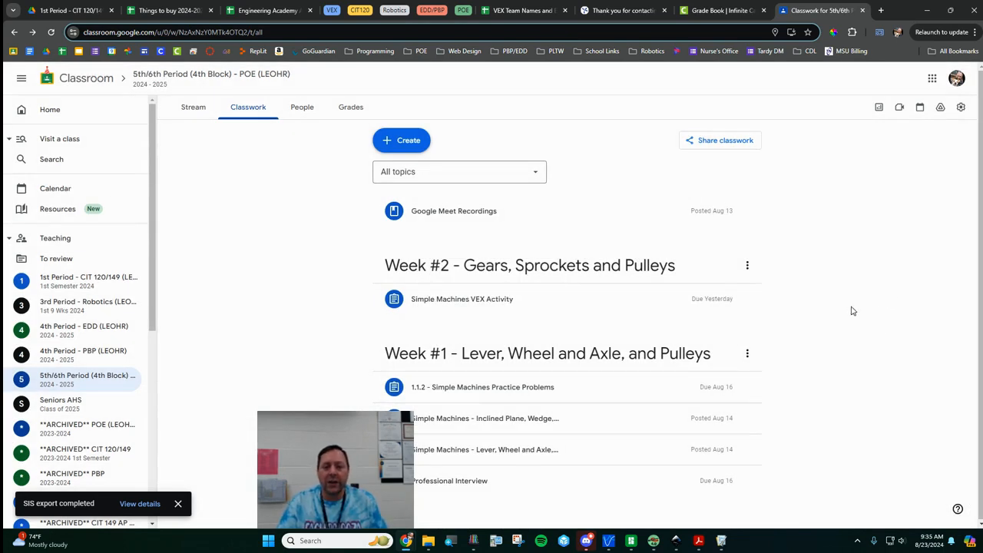
- Switch to Infinite Campus and show the grade book for section 4) 9215-1 PLW295 Proj. Based Programming
click(717, 10)
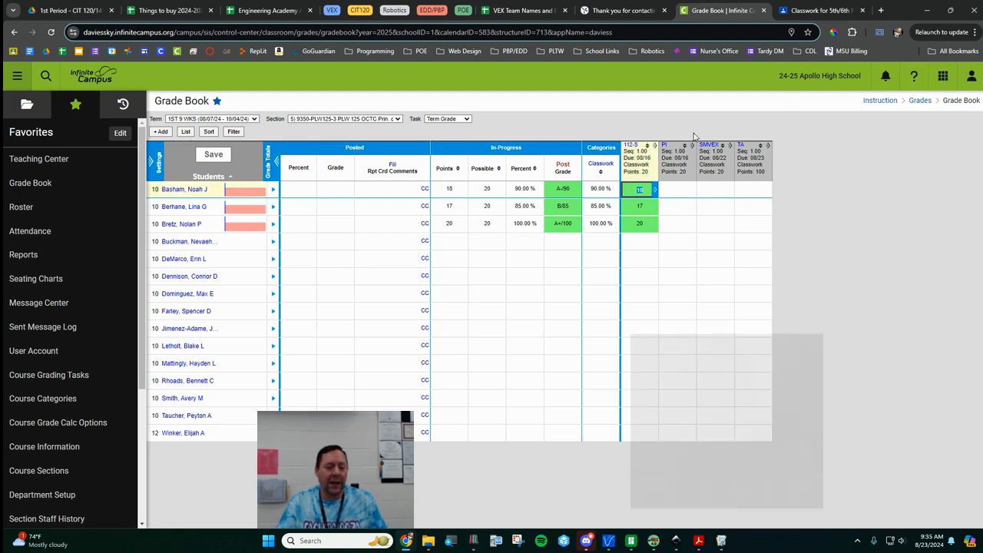
click(376, 119)
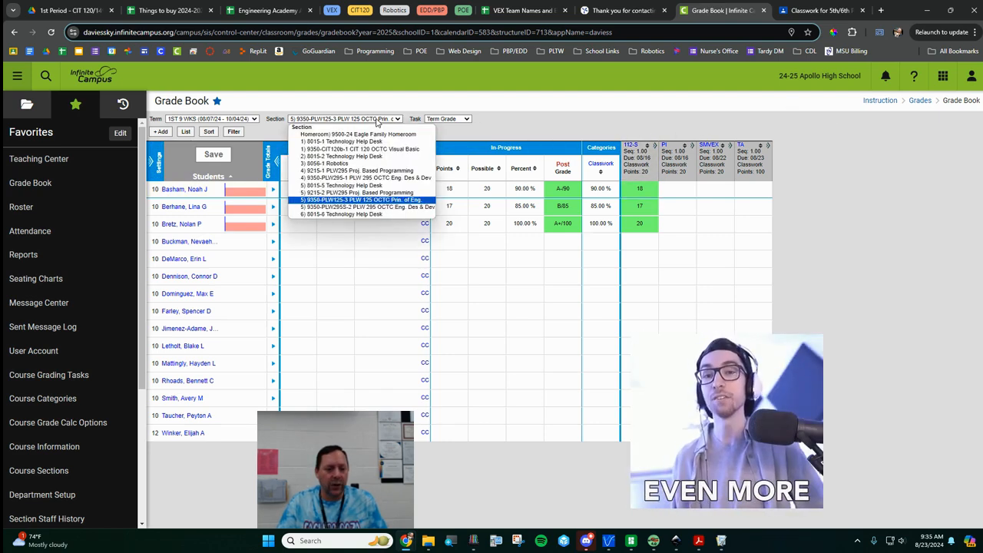
click(384, 170)
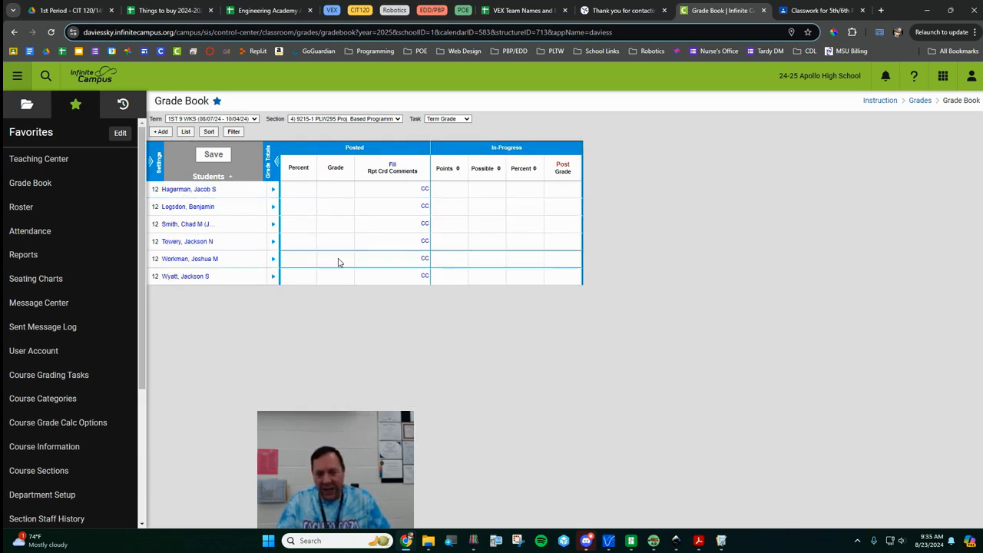
click(376, 119)
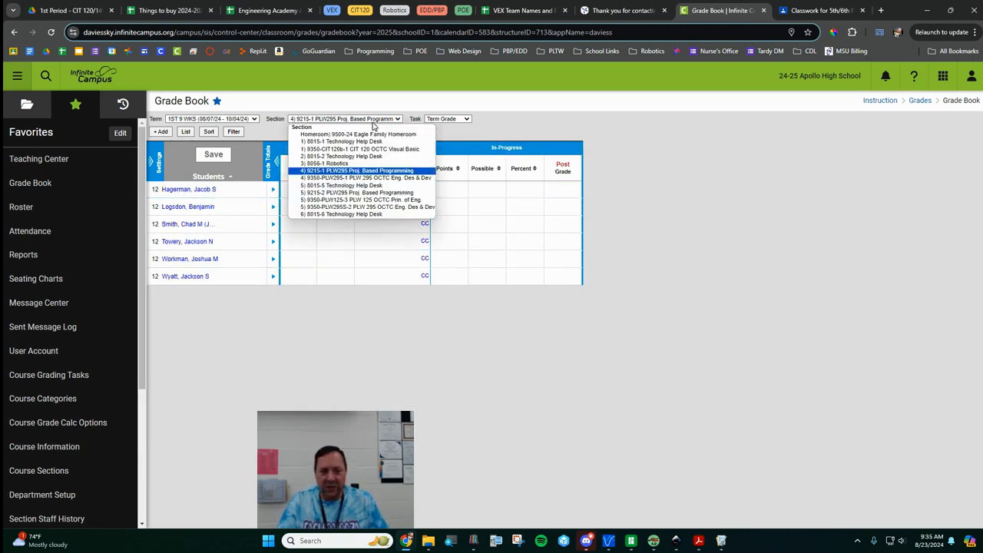
click(358, 172)
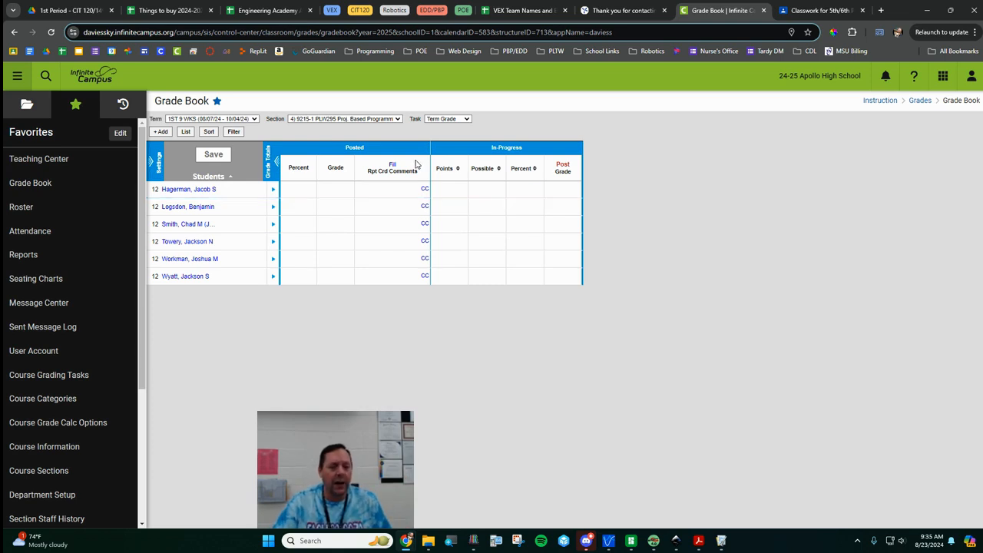
- Open the section's grade calculation options and fill all terms and tasks with the No Calculation type
click(157, 162)
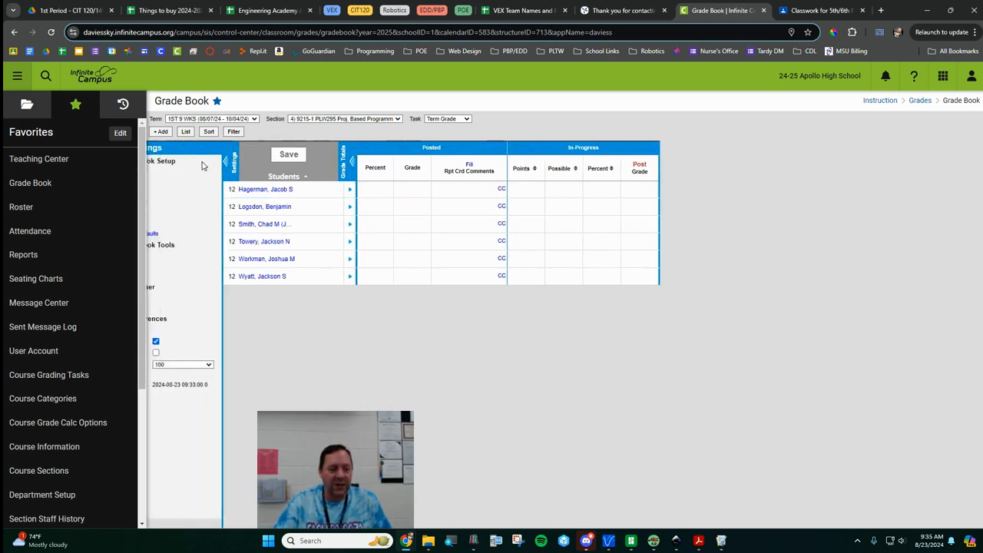
click(176, 211)
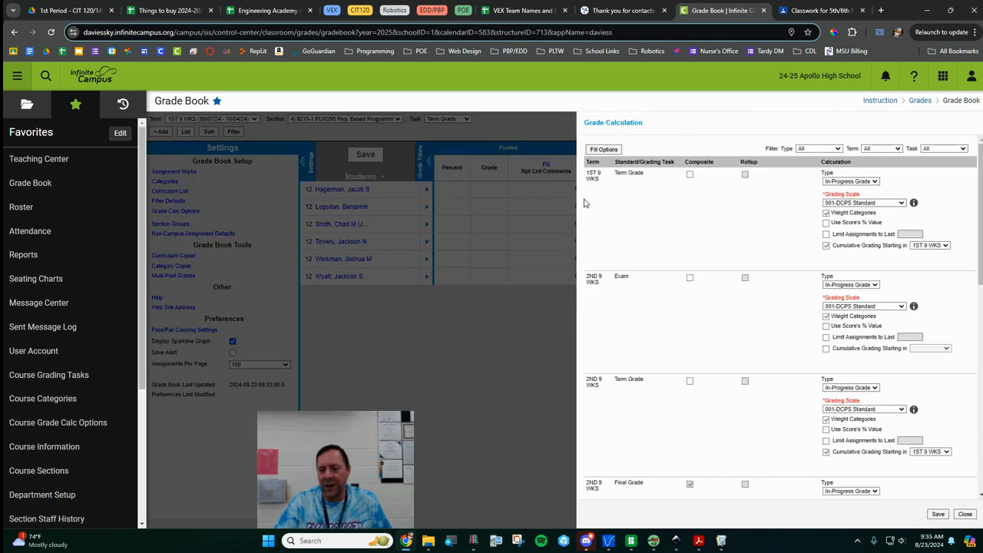
click(604, 149)
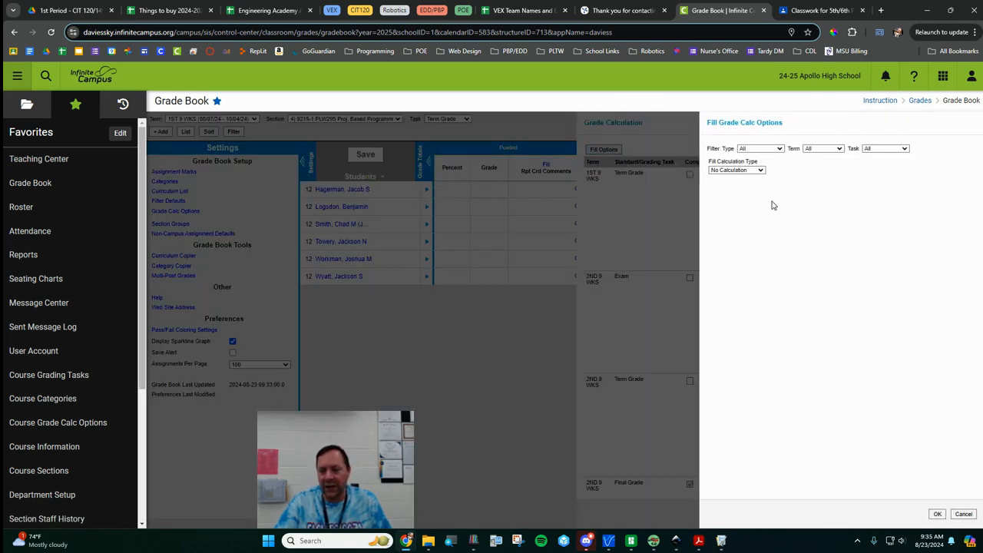
click(943, 516)
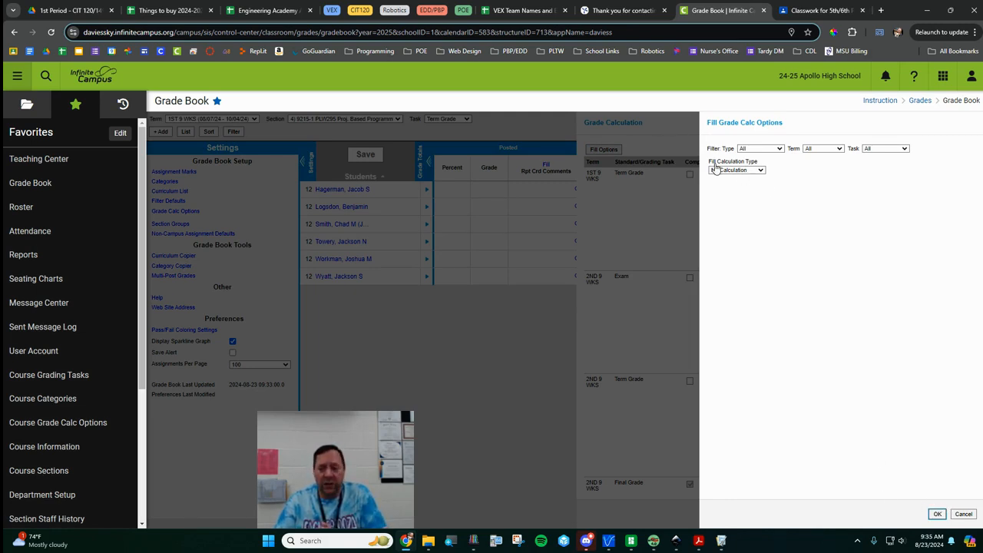
click(936, 513)
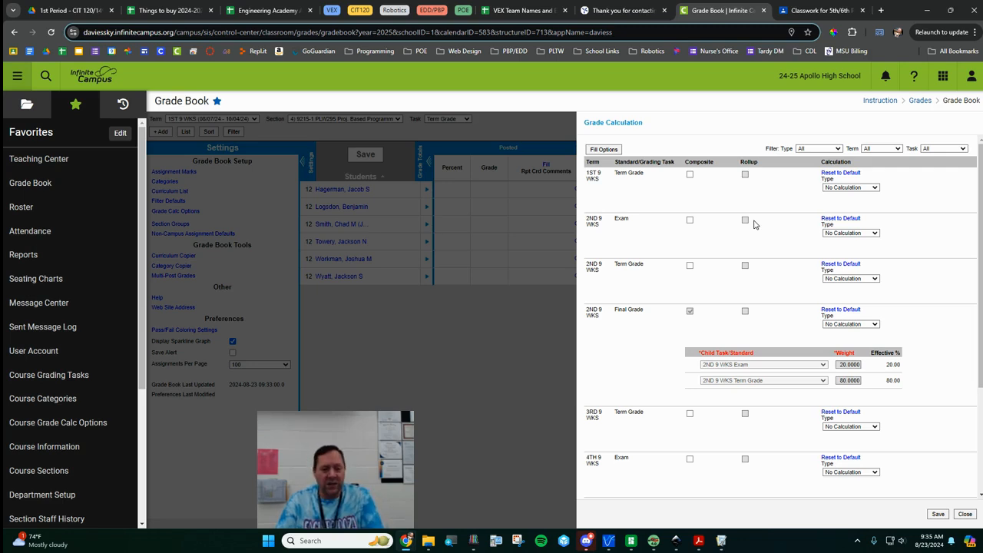
- Fill all terms and tasks with the In-Progress Grade calculation, 001-DCPS Standard grading scale and weighted categories, and save the grade calculation options
click(614, 150)
click(737, 170)
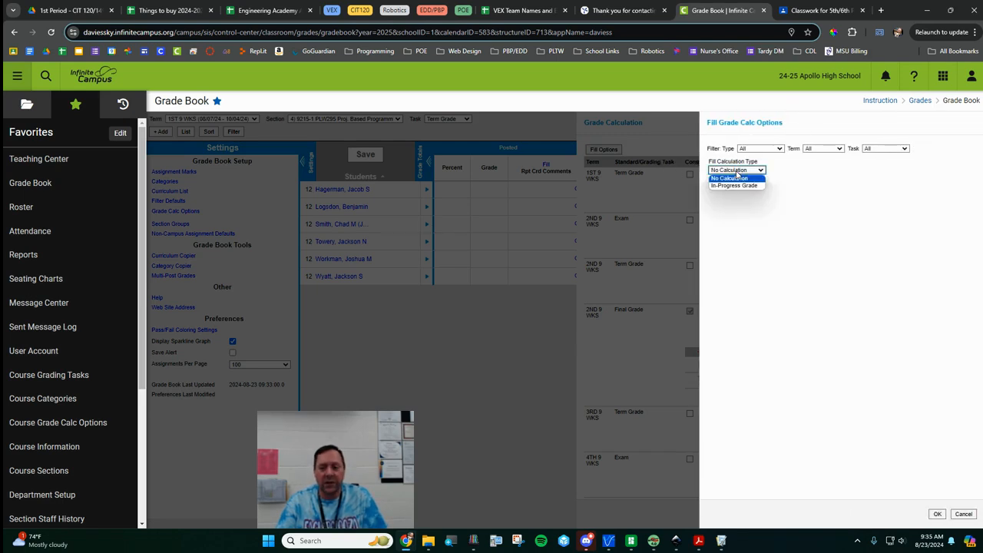
click(725, 185)
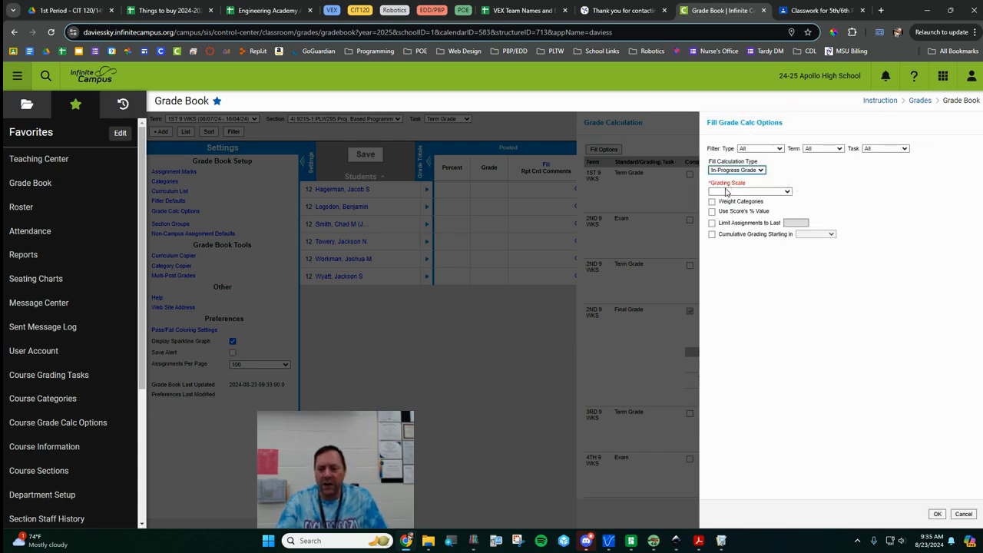
click(726, 192)
click(758, 219)
click(712, 202)
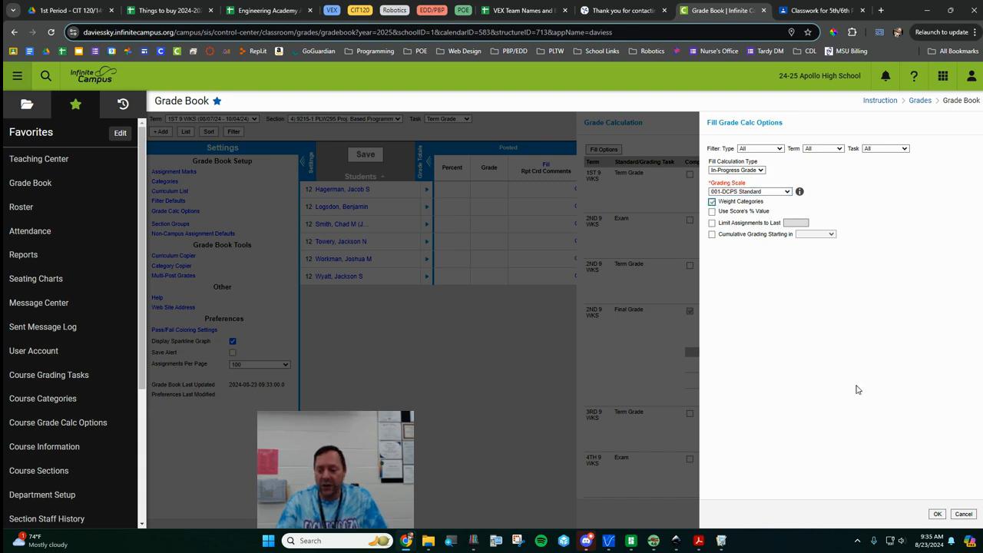
click(937, 514)
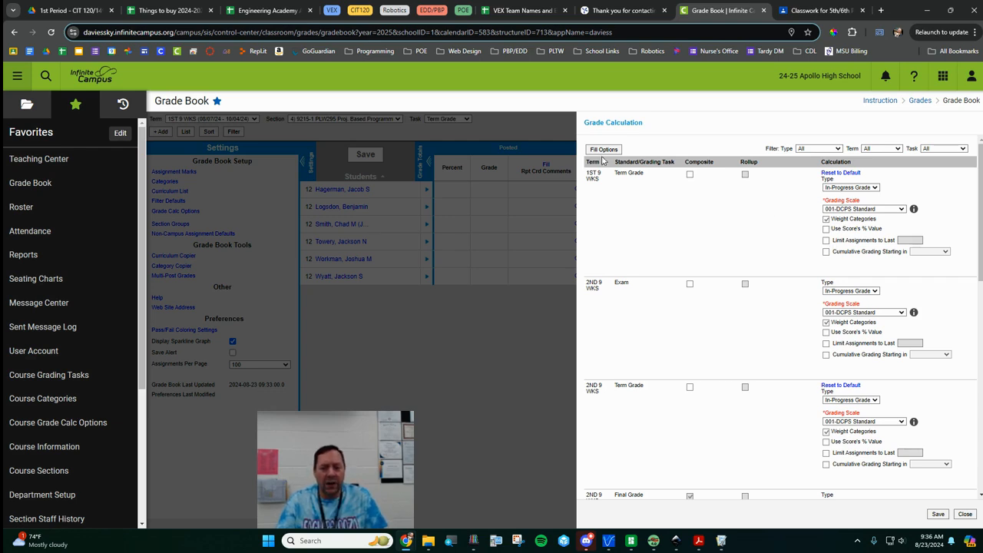
scroll(786, 323, down, 3)
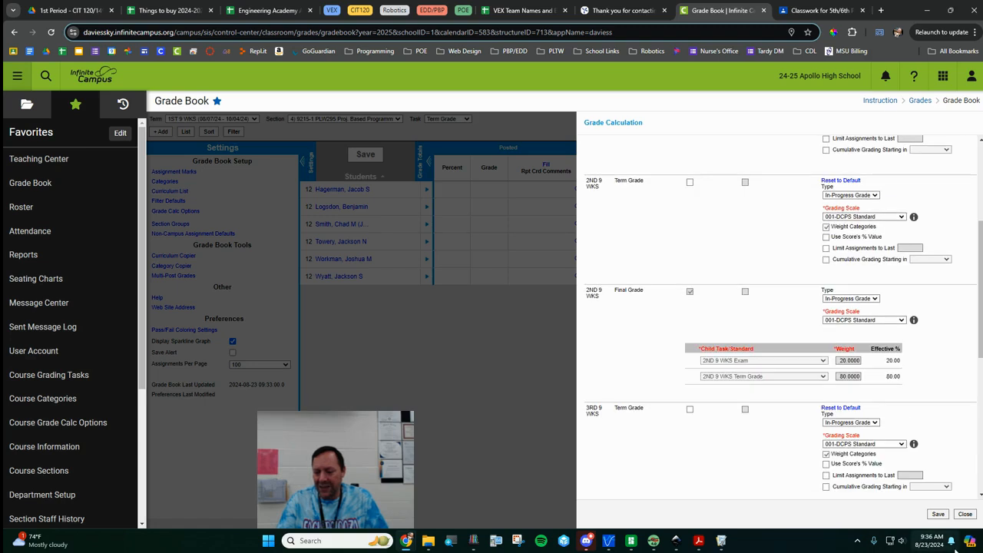
click(937, 513)
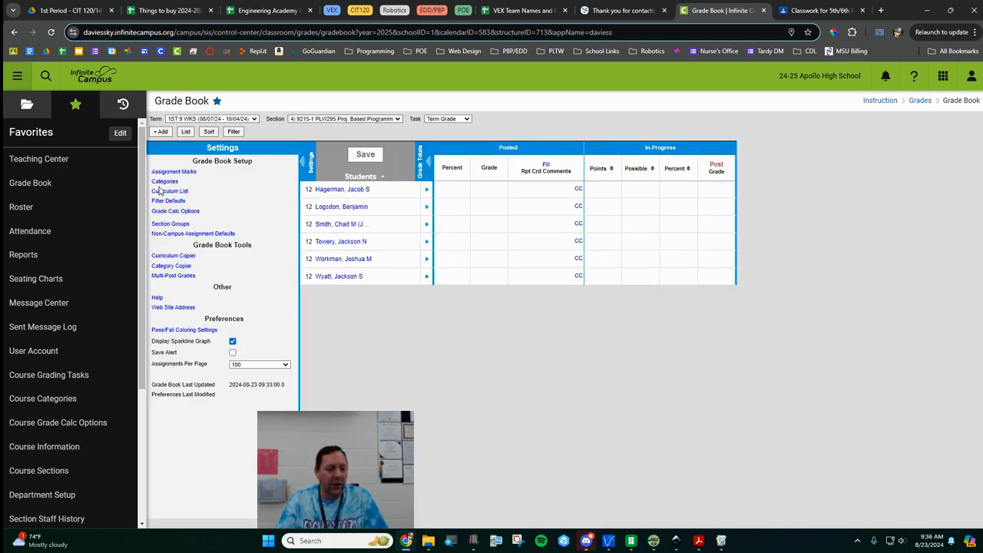
- Set the section's non-campus assignment defaults to the Classwork category and the Term Grade task, and save them
click(209, 233)
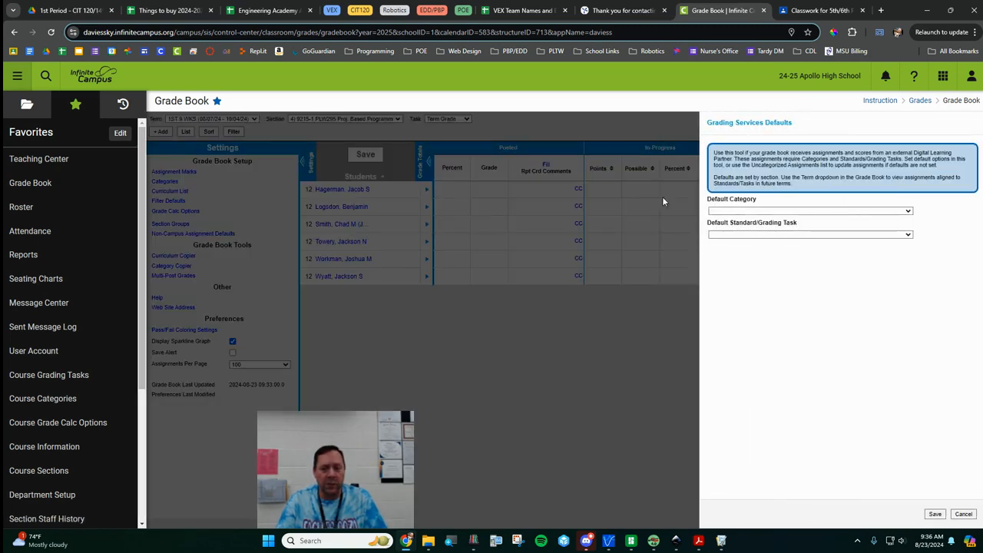
click(727, 211)
click(740, 228)
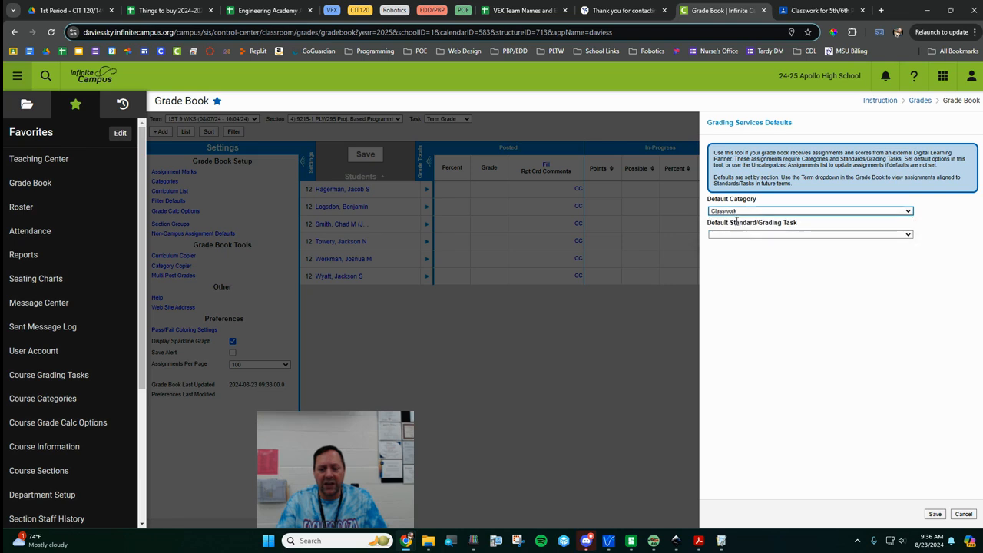
click(742, 234)
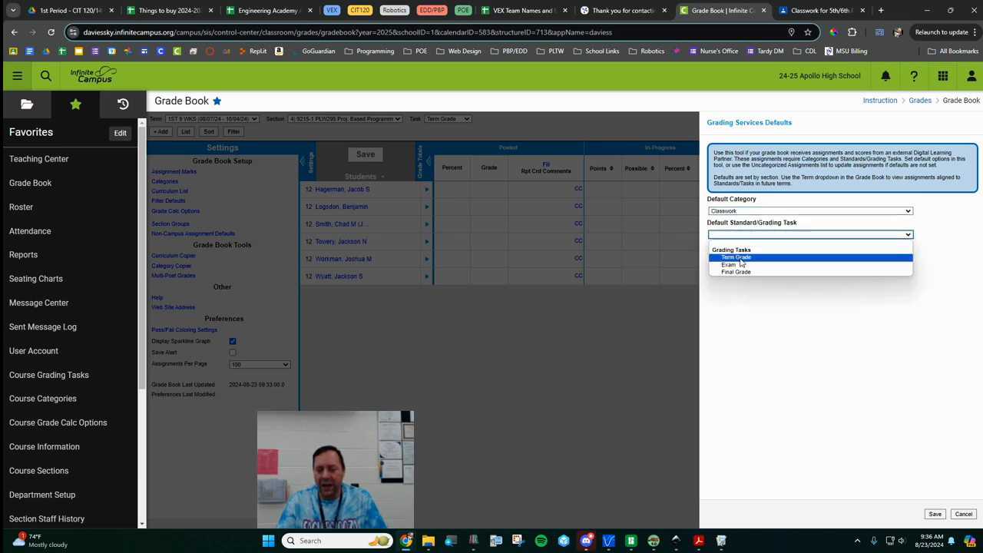
click(740, 259)
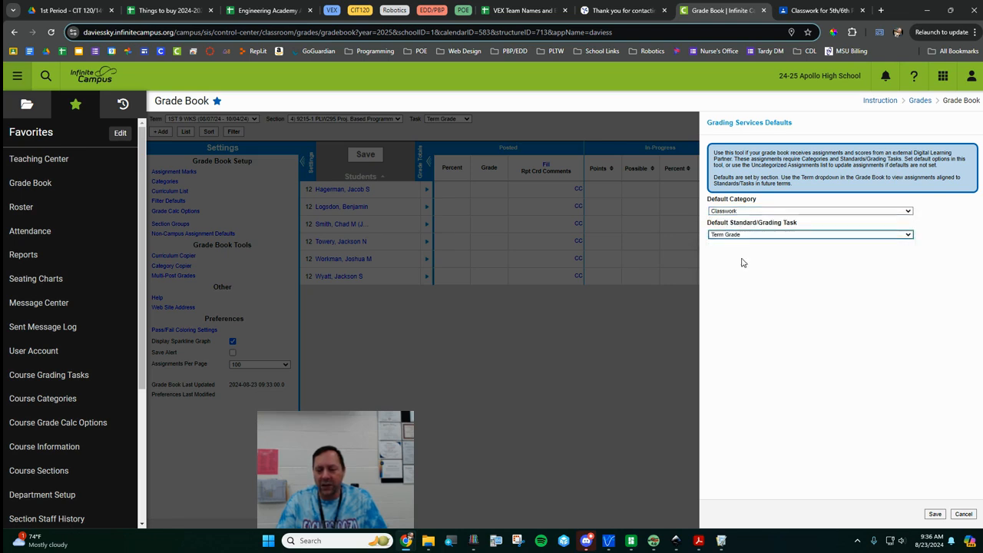
click(934, 514)
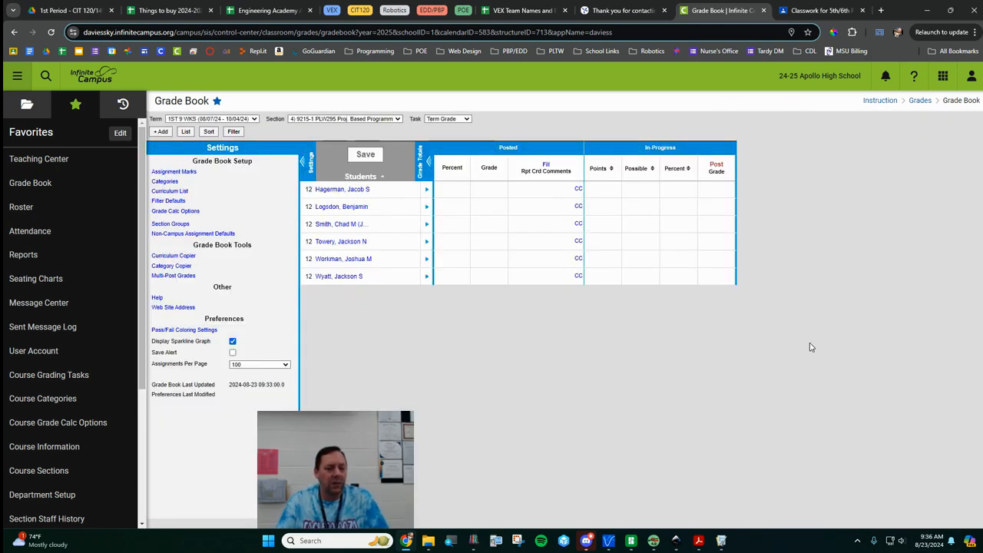
- Collapse the grade book settings and show section 5) 9350-PLW125-3 PLW 125 OCTC Prin. of Eng
click(302, 164)
click(331, 120)
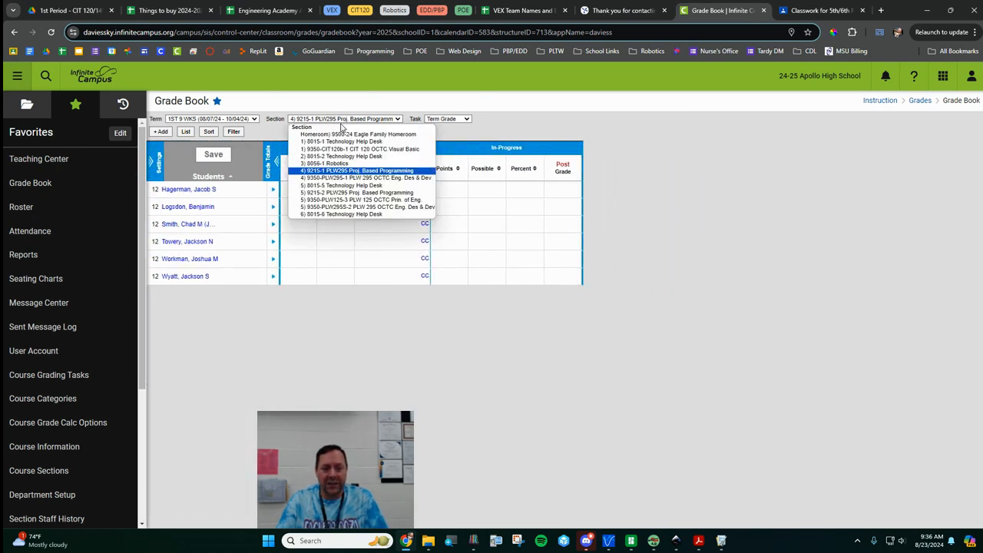
click(396, 202)
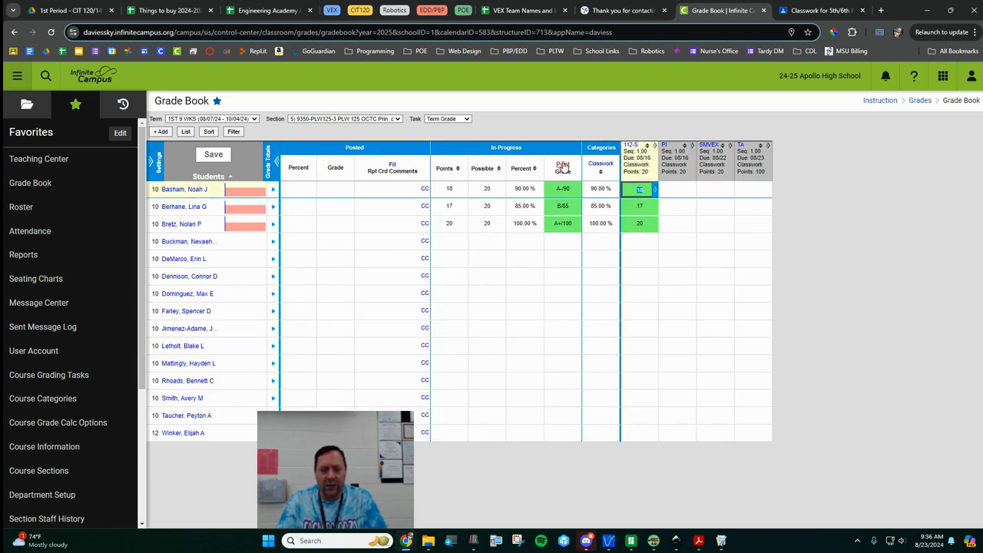
- Post the in-progress grades to the 1ST 9 WKS Term Grade and acknowledge the posting notice
click(563, 168)
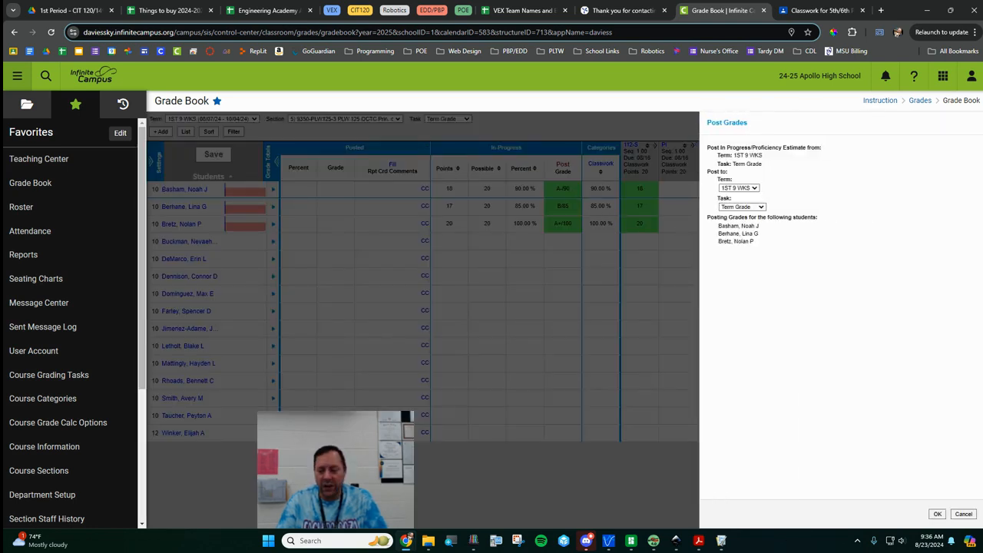
click(936, 513)
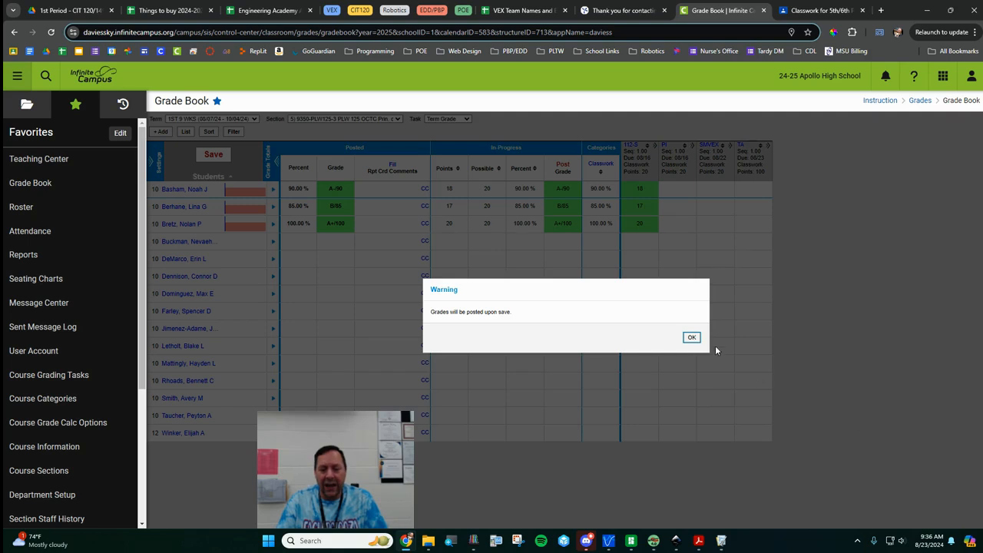
click(691, 337)
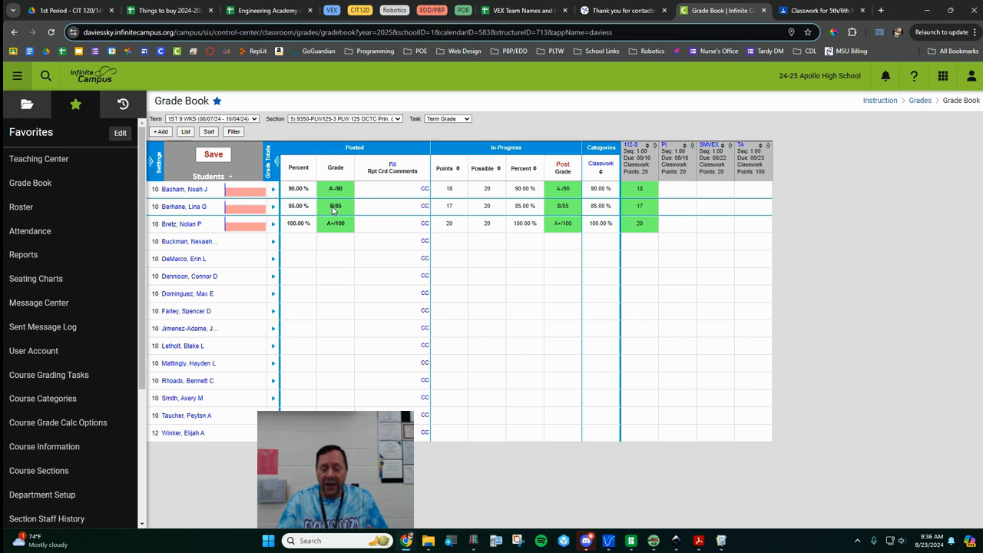
key(ctrl)
key(ctrl)
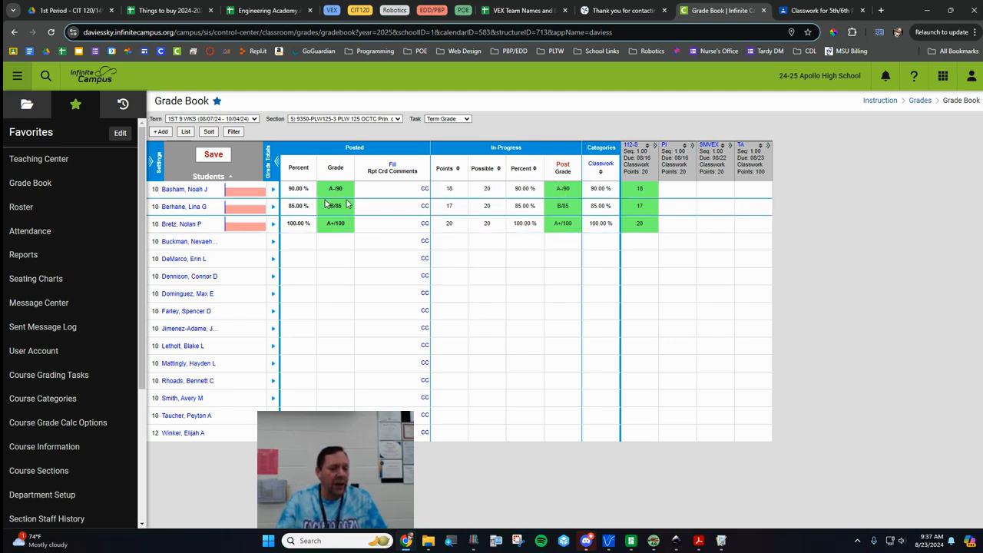
key(ctrl)
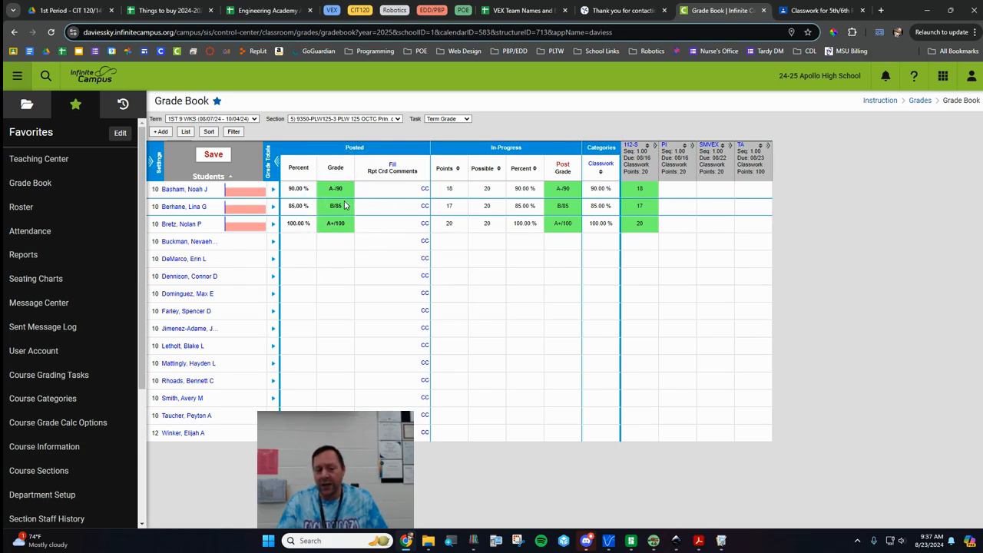